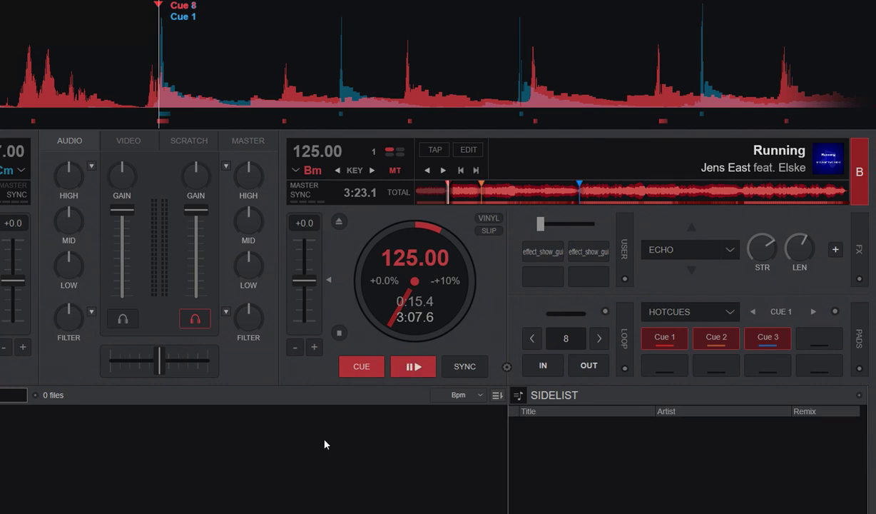
# Sweep deck 2's filter toward high-pass, reset it to off, and switch to the browser
pyautogui.moveTo(244, 305); pyautogui.dragTo(254, 335)
pyautogui.click(225, 311)
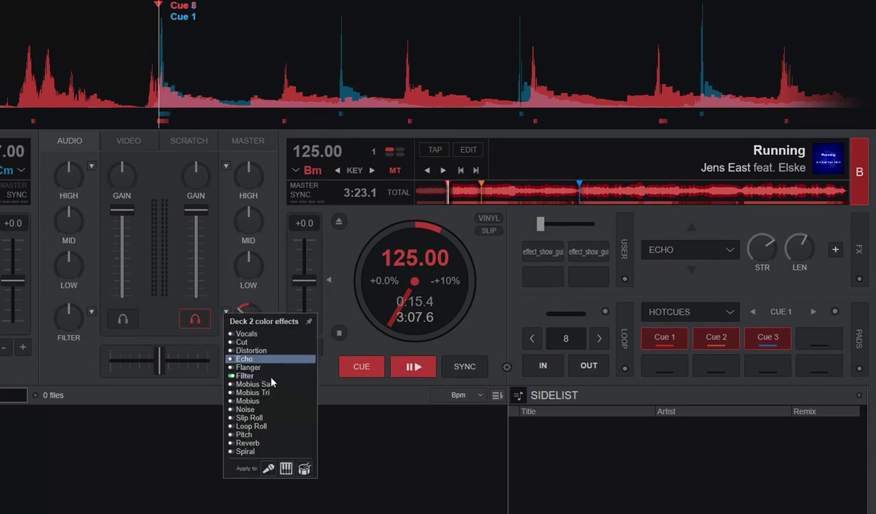
pyautogui.click(274, 304)
pyautogui.doubleClick(255, 331)
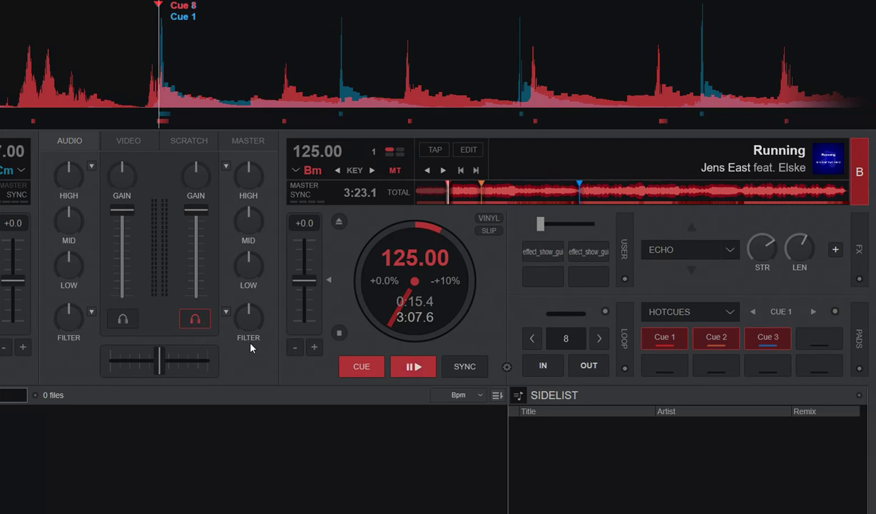
pyautogui.hotkey('alt', 'Tab')
# Inspect the first effect button's setup dialog, then close it unchanged
pyautogui.rightClick(532, 253)
pyautogui.moveTo(207, 291); pyautogui.dragTo(349, 238)
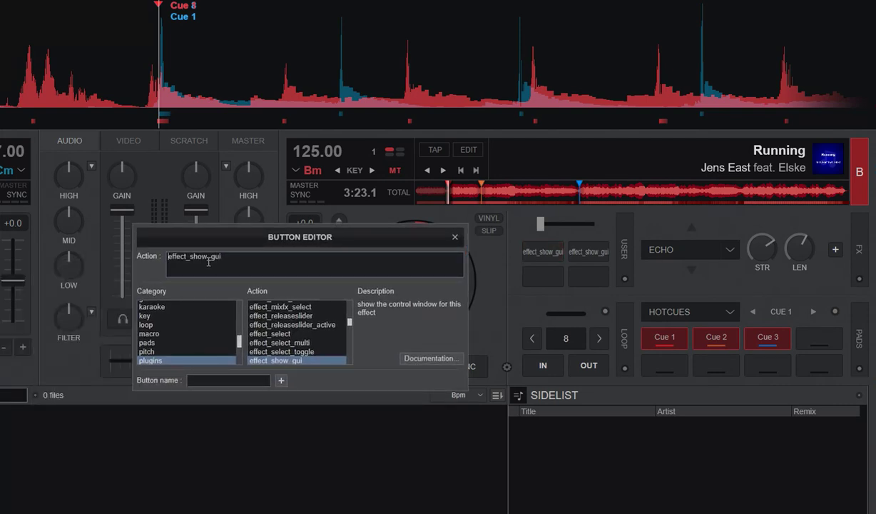
pyautogui.click(455, 237)
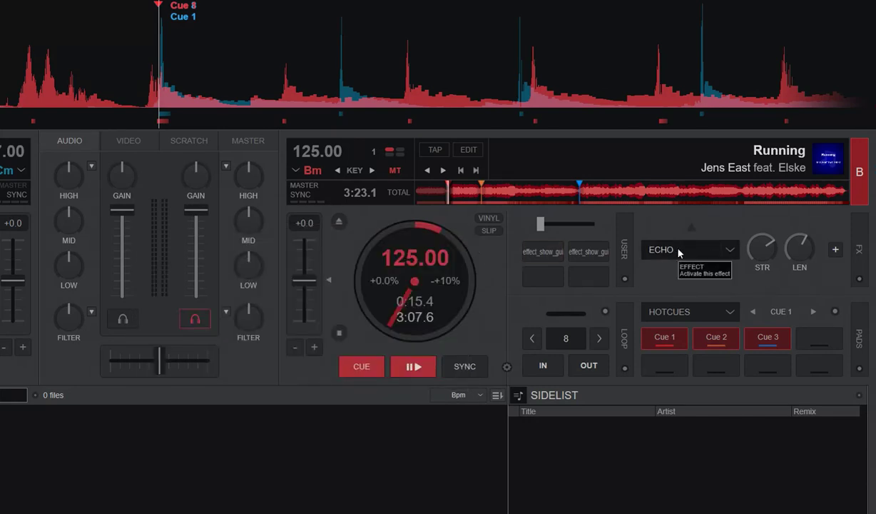
# Pop up deck 2's Echo parameters over the deck and toggle Mute Source on and off
pyautogui.click(554, 256)
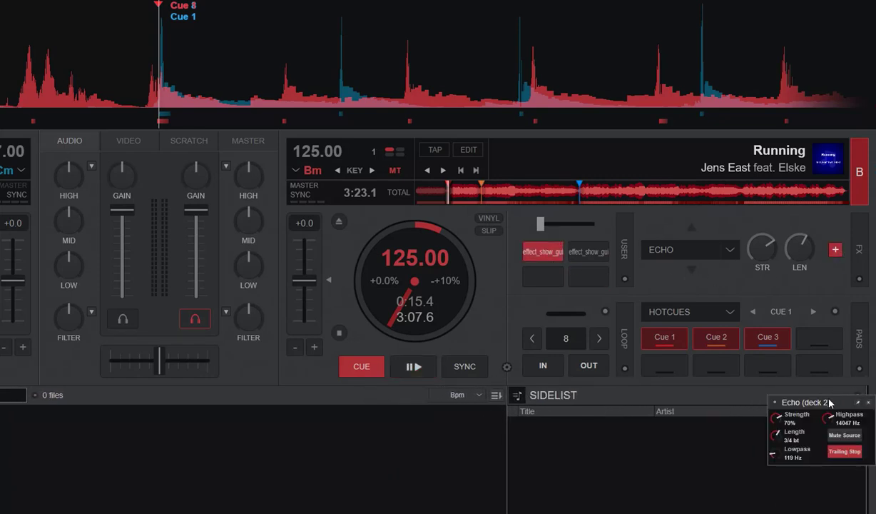
pyautogui.moveTo(829, 404); pyautogui.dragTo(518, 266)
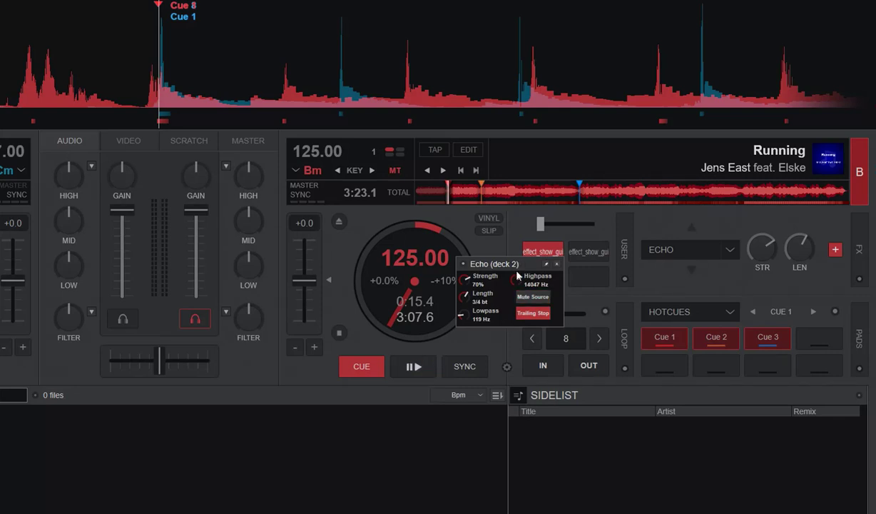
pyautogui.click(520, 298)
pyautogui.click(519, 297)
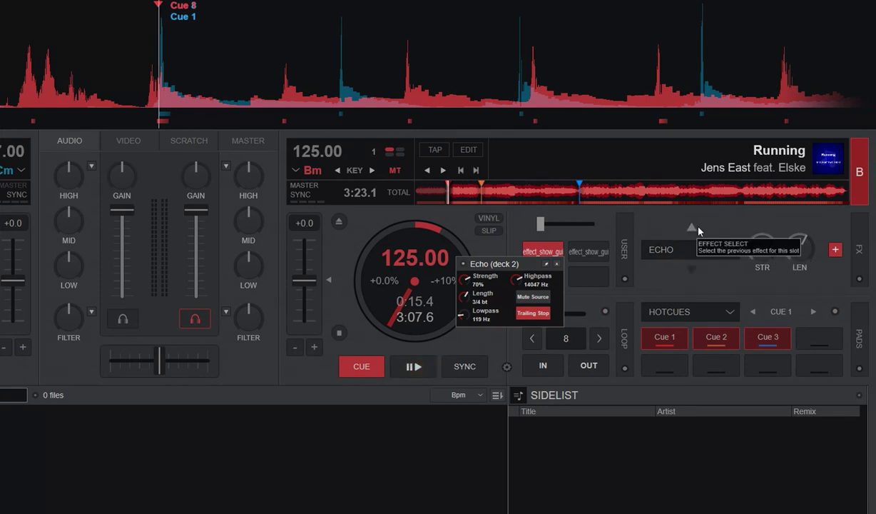
# Close the Echo panel, review the second effect button's colorfx setup, then close that dialog
pyautogui.click(557, 264)
pyautogui.rightClick(583, 252)
pyautogui.moveTo(225, 296); pyautogui.dragTo(622, 291)
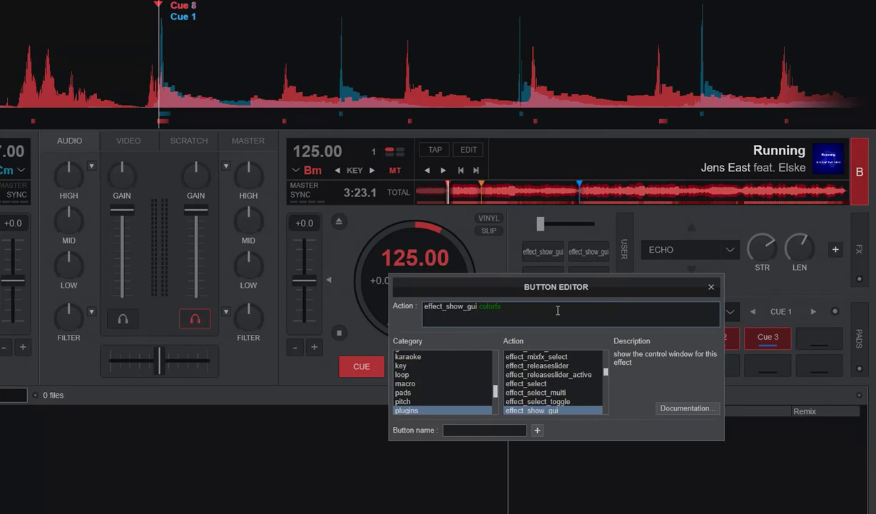
pyautogui.click(711, 286)
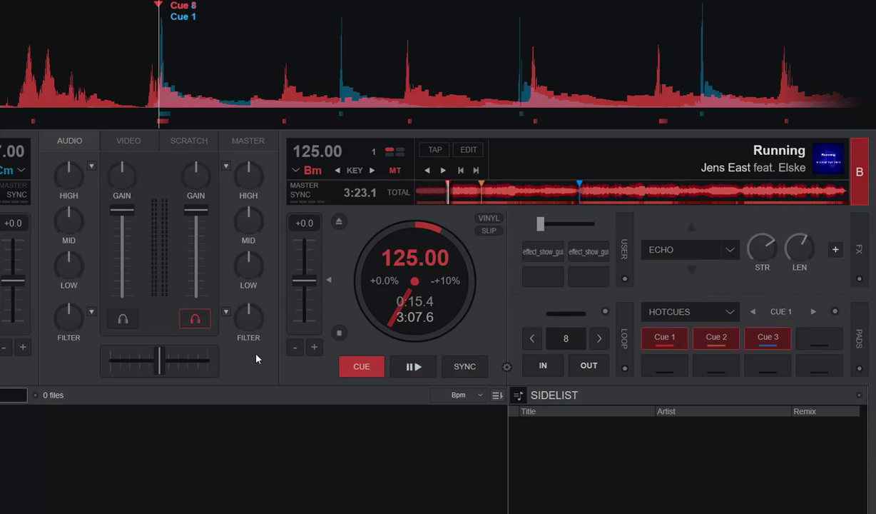
# Audition deck 2's filter sweeps, float the Filter parameter panel, and switch the Filter effect on
pyautogui.click(413, 366)
pyautogui.moveTo(246, 325)
pyautogui.mouseDown()
pyautogui.moveTo(241, 268)
pyautogui.moveTo(253, 364)
pyautogui.moveTo(238, 310)
pyautogui.mouseUp()
pyautogui.click(366, 372)
pyautogui.click(587, 254)
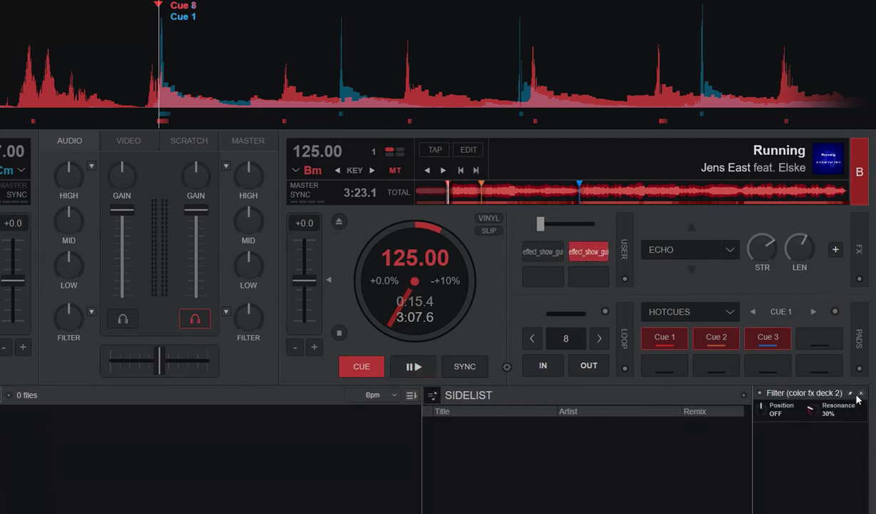
pyautogui.moveTo(821, 391); pyautogui.dragTo(276, 379)
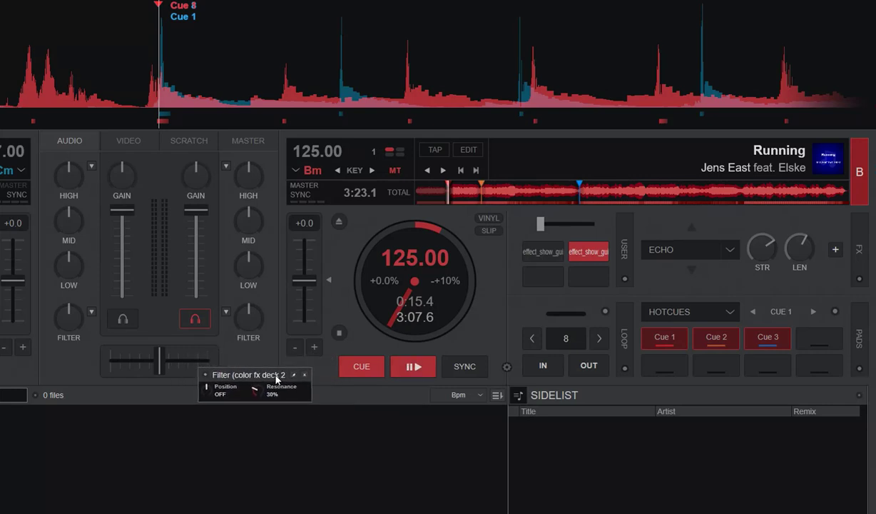
pyautogui.click(413, 366)
pyautogui.moveTo(237, 313)
pyautogui.mouseDown()
pyautogui.moveTo(237, 340)
pyautogui.moveTo(249, 347)
pyautogui.moveTo(249, 310)
pyautogui.mouseUp()
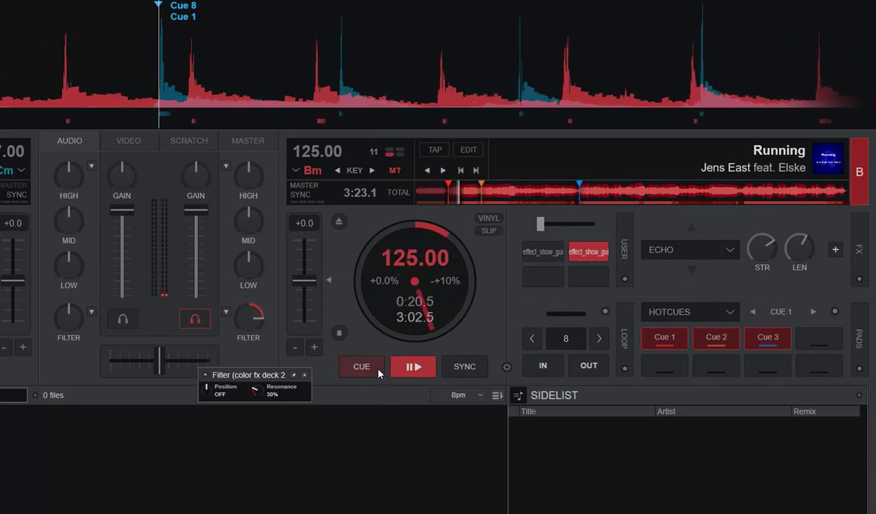
pyautogui.click(377, 368)
pyautogui.click(206, 375)
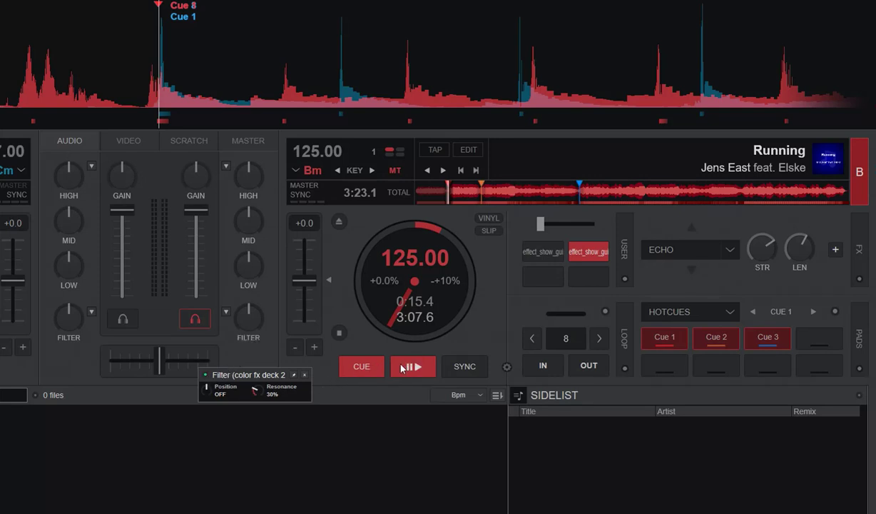
# Play deck 2 from the cue while sweeping the filter and its Position toward high-pass
pyautogui.click(344, 365)
pyautogui.moveTo(250, 320); pyautogui.dragTo(235, 306)
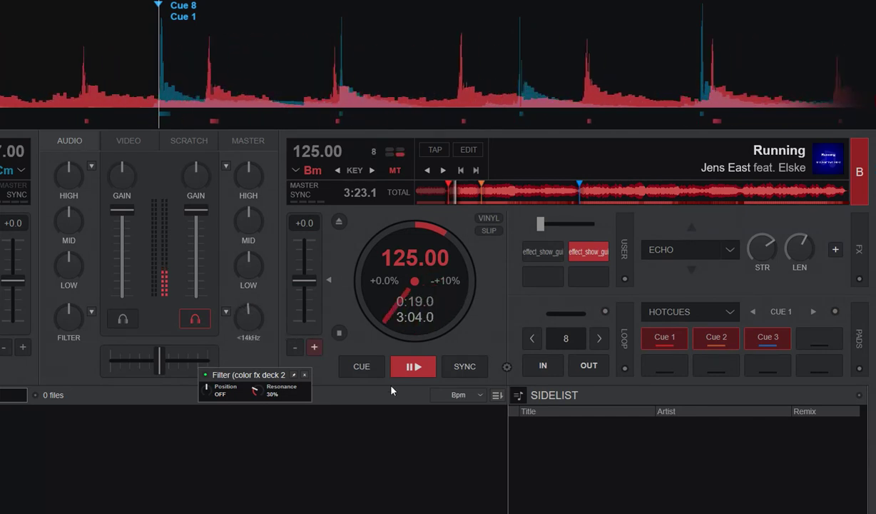
pyautogui.click(360, 365)
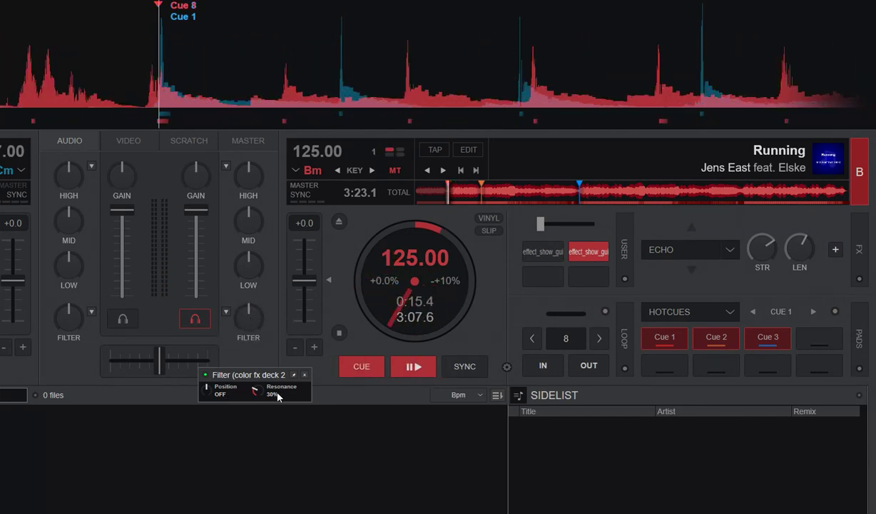
pyautogui.click(414, 366)
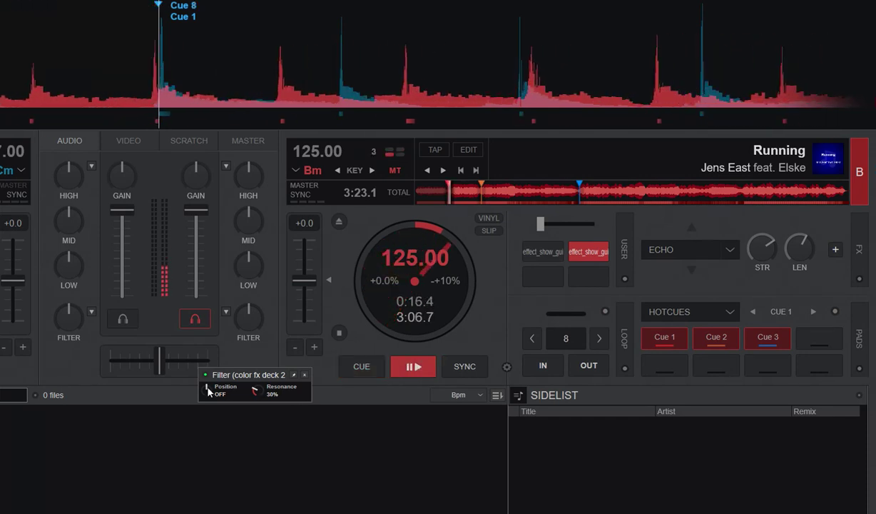
pyautogui.moveTo(208, 390)
pyautogui.mouseDown()
pyautogui.moveTo(207, 374)
pyautogui.moveTo(208, 408)
pyautogui.moveTo(206, 387)
pyautogui.mouseUp()
pyautogui.click(351, 364)
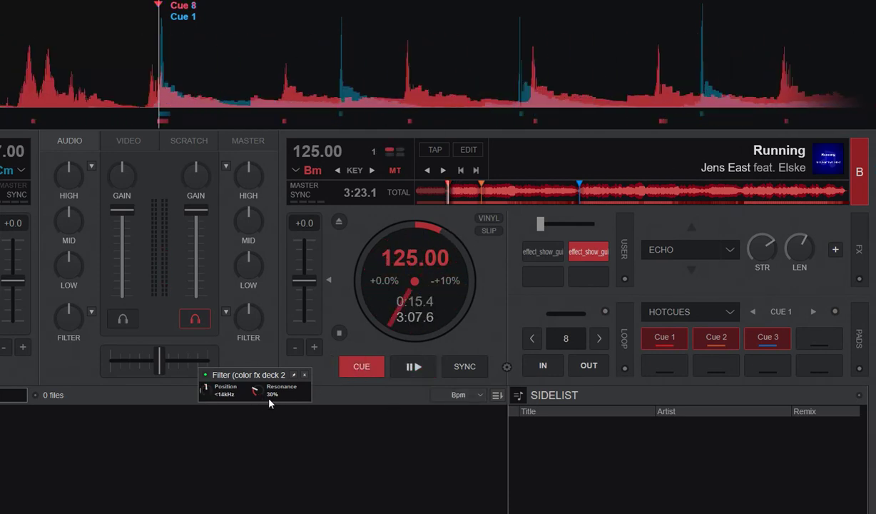
# Try resonance at 78% and Position near 1.2kHz, then reset Position to OFF and lower resonance
pyautogui.moveTo(258, 394); pyautogui.dragTo(245, 348)
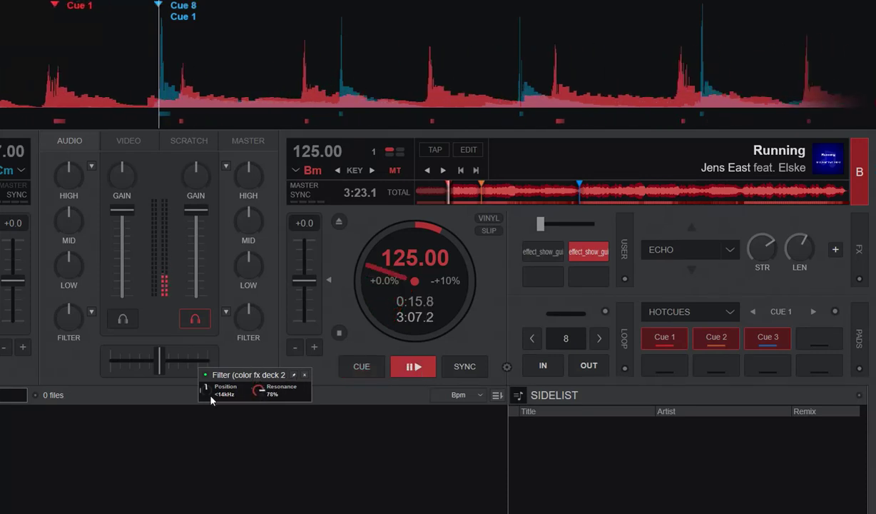
pyautogui.moveTo(211, 398); pyautogui.dragTo(194, 374)
pyautogui.click(376, 367)
pyautogui.press('space')
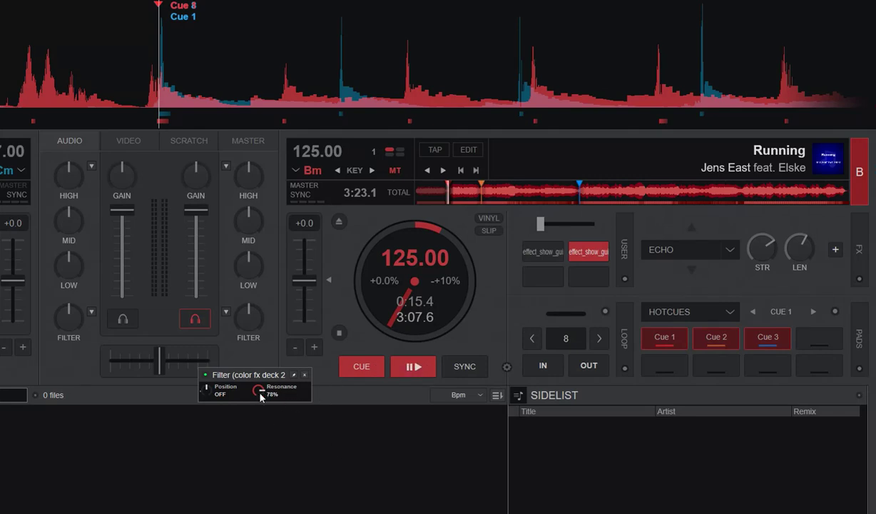
pyautogui.moveTo(260, 394); pyautogui.dragTo(268, 429)
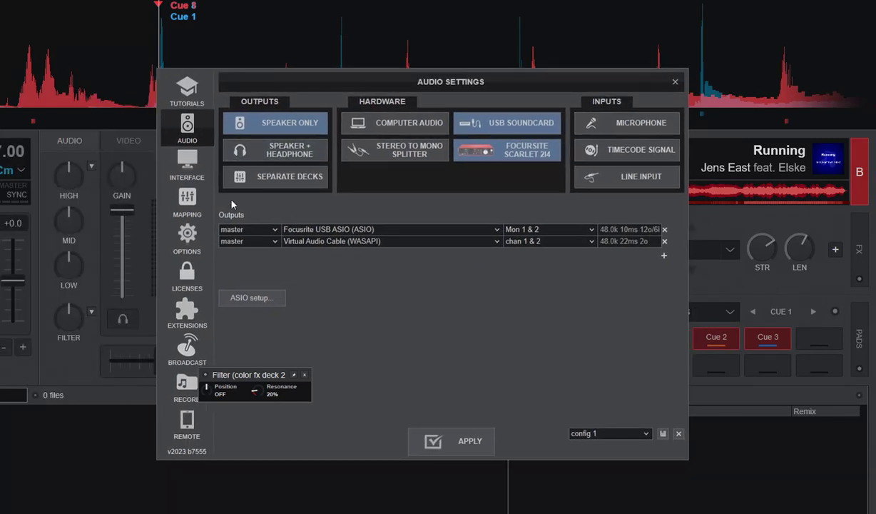
# Search Options & Tweaks for 'reso' and leave filterDefaultResonance at Default
pyautogui.click(188, 236)
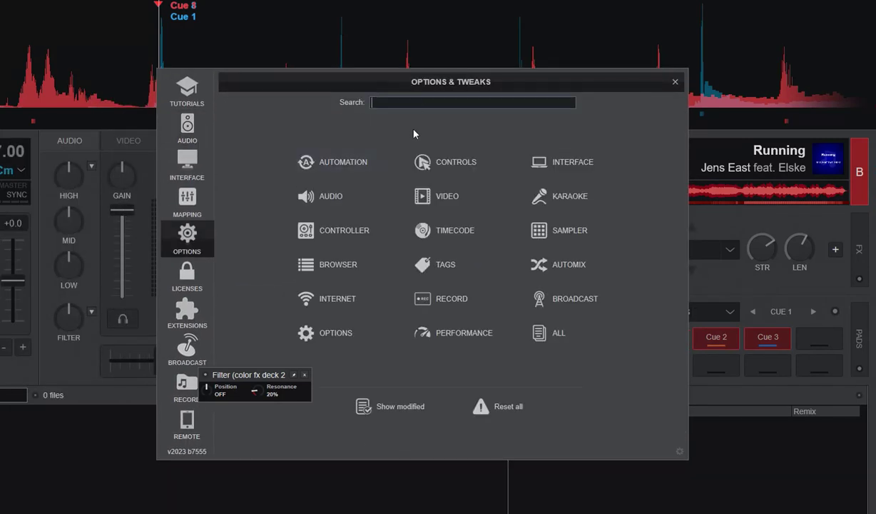
pyautogui.write('res')
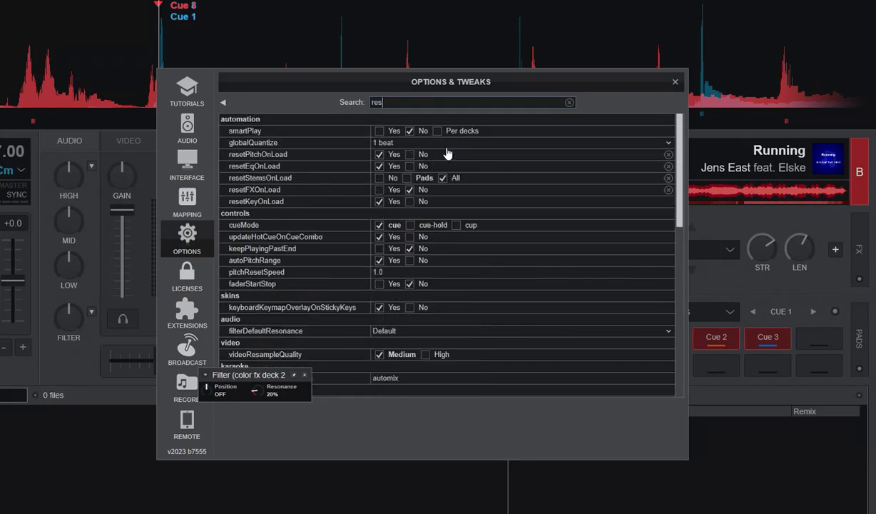
pyautogui.write('o')
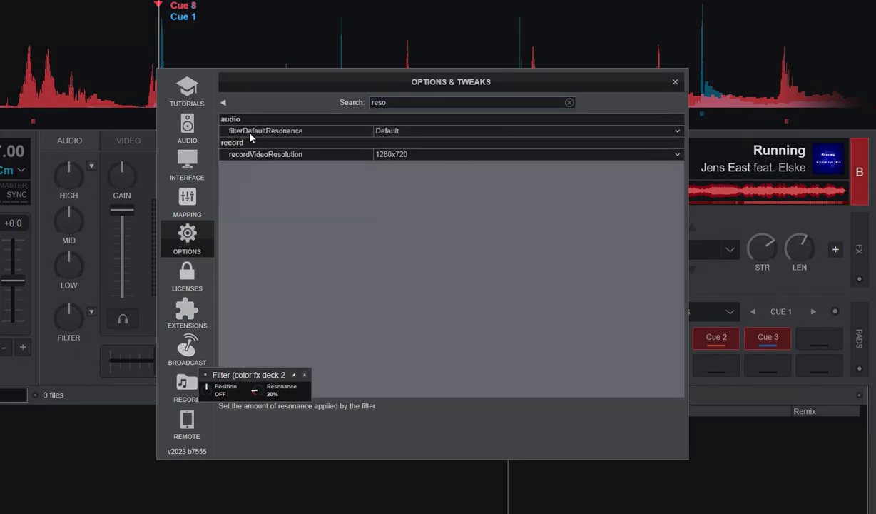
pyautogui.click(679, 133)
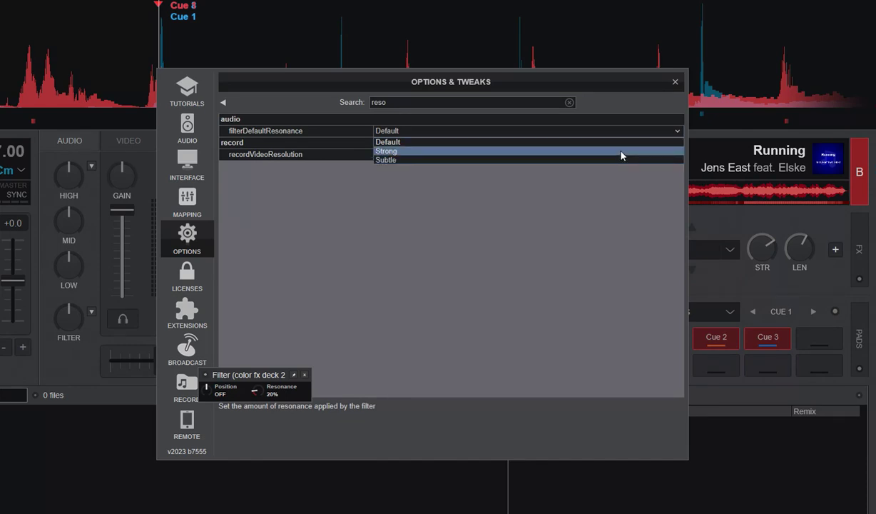
pyautogui.click(676, 84)
# Close the settings and Filter panel, then make Vocals deck 2's colour effect at +49%
pyautogui.click(675, 82)
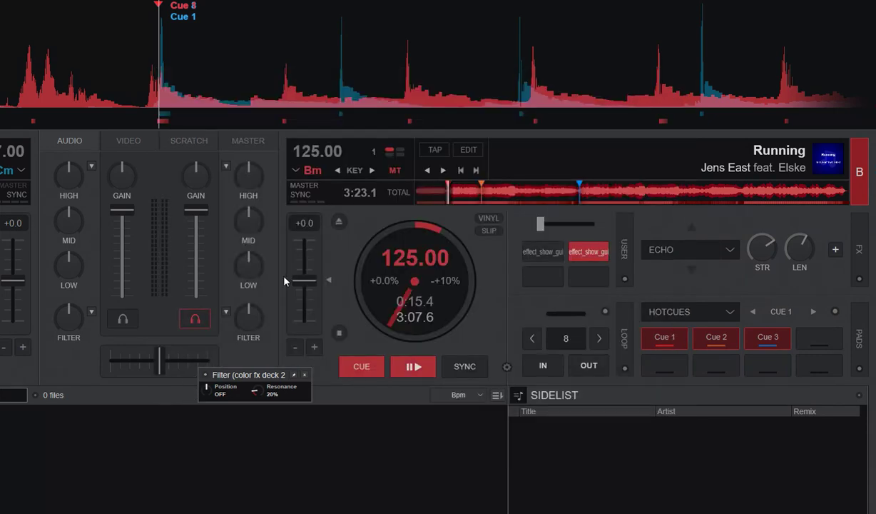
pyautogui.click(305, 376)
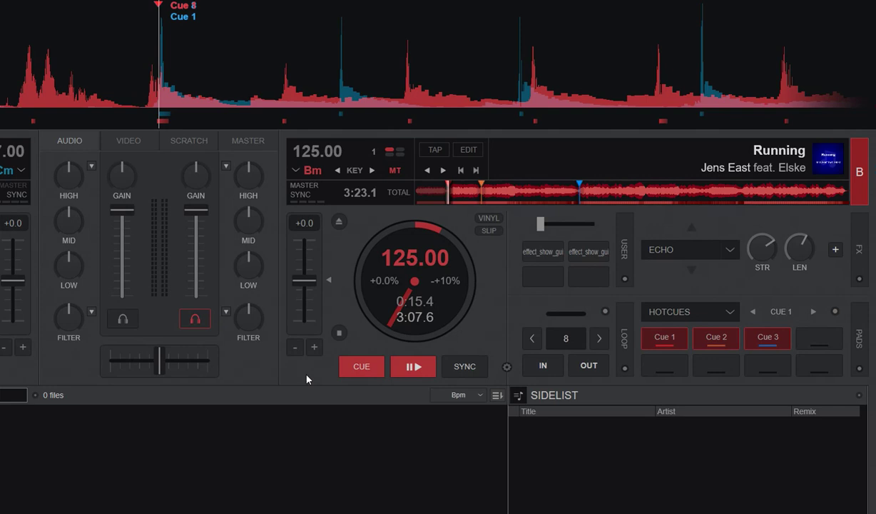
pyautogui.click(226, 311)
pyautogui.click(249, 337)
pyautogui.moveTo(249, 336); pyautogui.dragTo(244, 270)
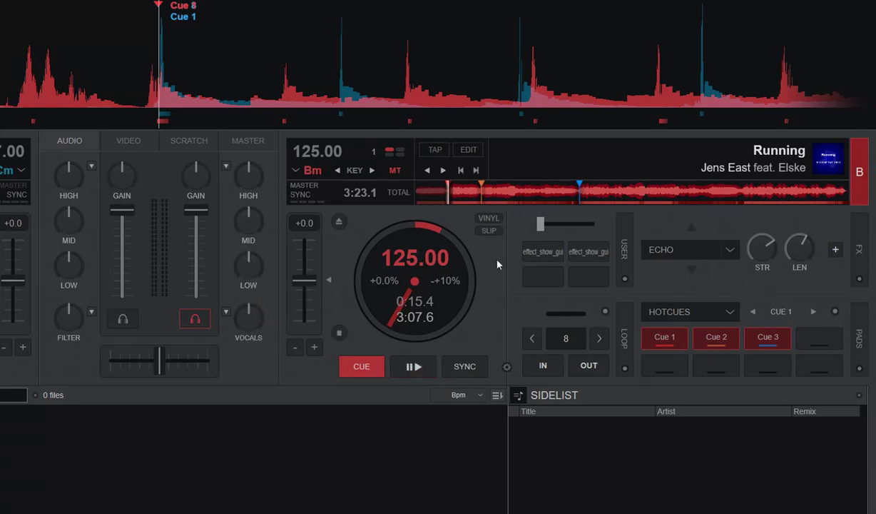
# Show the Vocals parameter panel near the mixer, then close it again
pyautogui.click(582, 251)
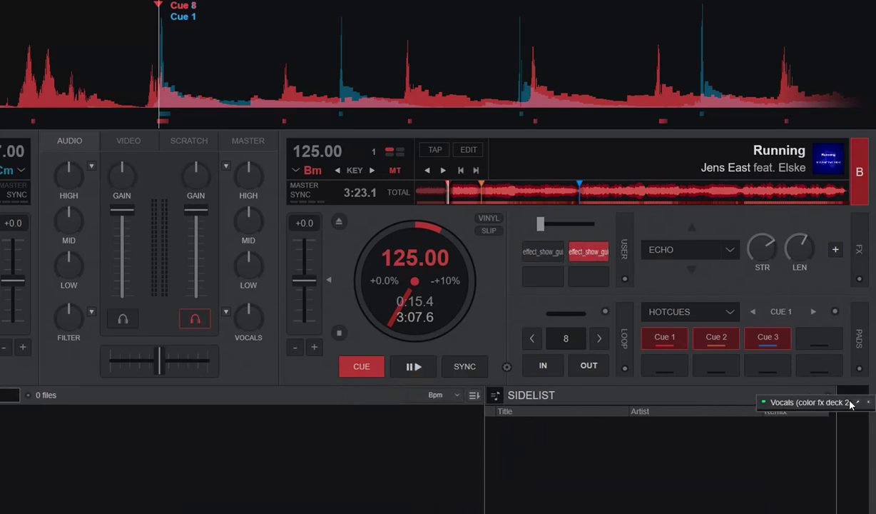
pyautogui.moveTo(846, 404); pyautogui.dragTo(281, 321)
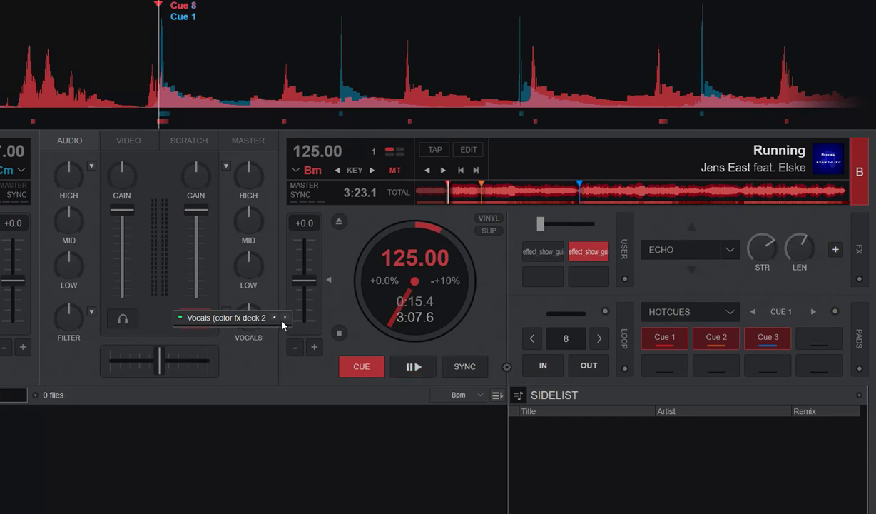
pyautogui.click(284, 318)
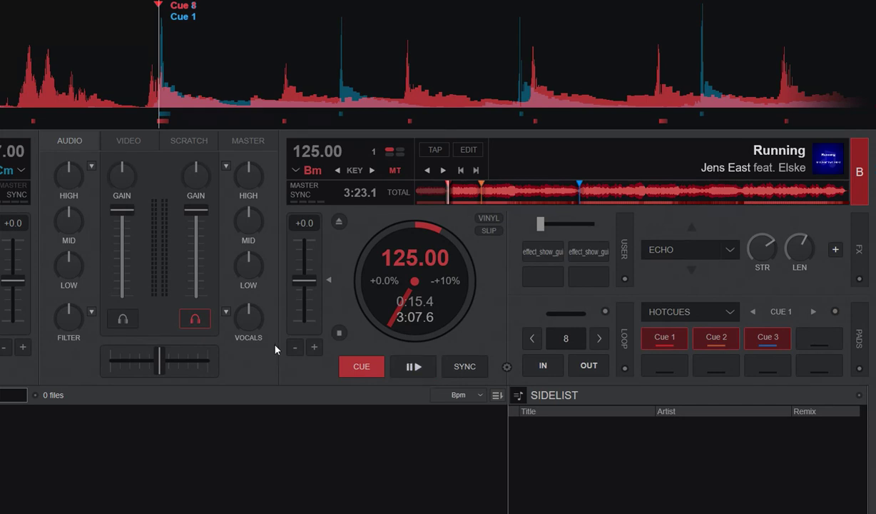
# Make Cut deck 2's colour effect, audition it while playing, then reset the Cut knob to off
pyautogui.click(226, 312)
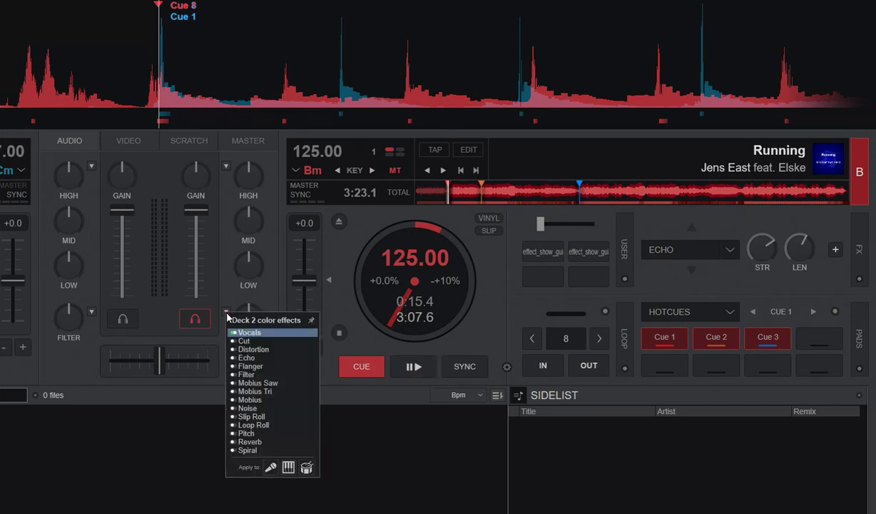
pyautogui.click(243, 342)
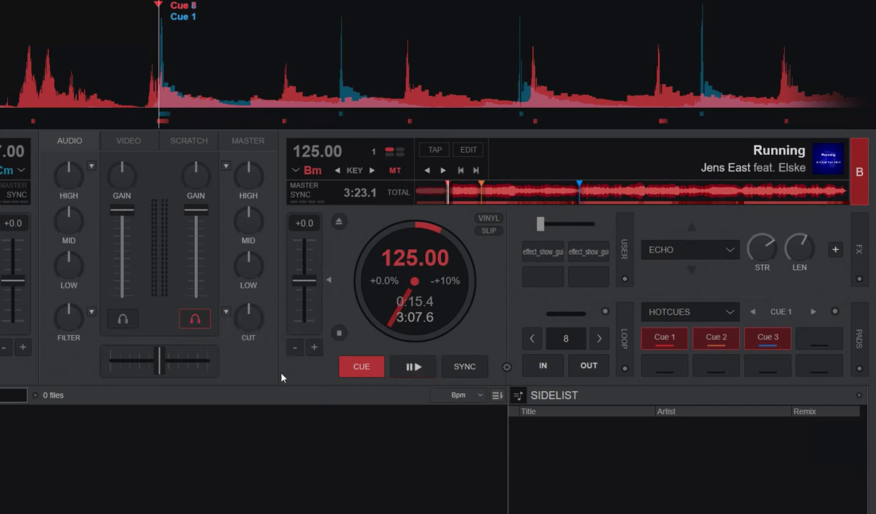
pyautogui.click(412, 366)
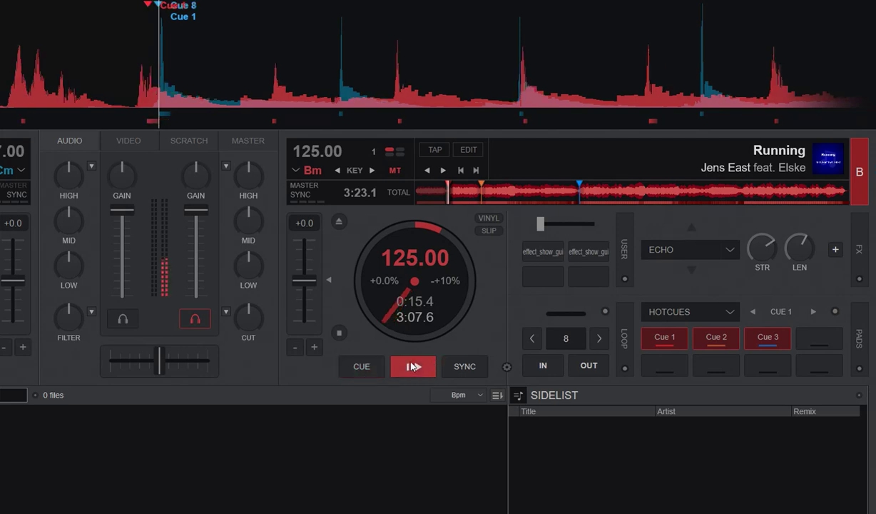
pyautogui.moveTo(240, 314); pyautogui.dragTo(240, 263)
pyautogui.click(362, 366)
pyautogui.doubleClick(255, 319)
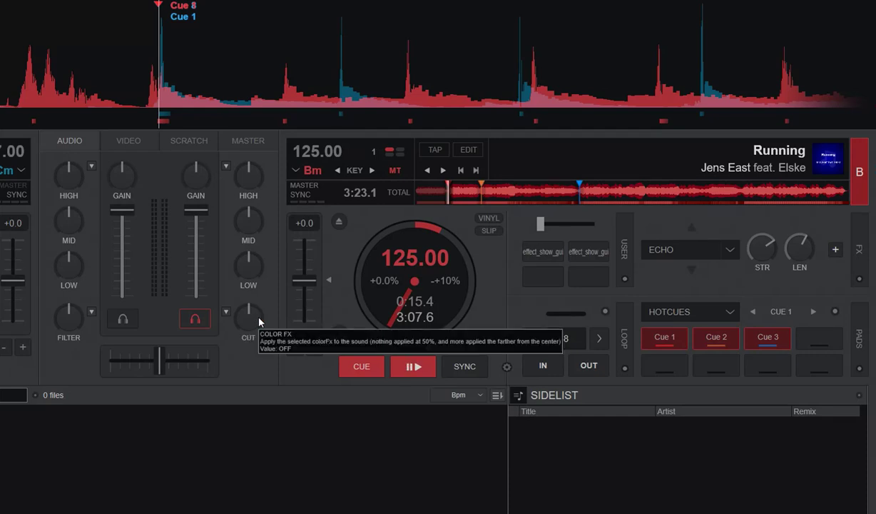
pyautogui.press('space')
# Float the Cut parameter panel beside the mixer and audition the Cut amount on deck 2
pyautogui.click(597, 254)
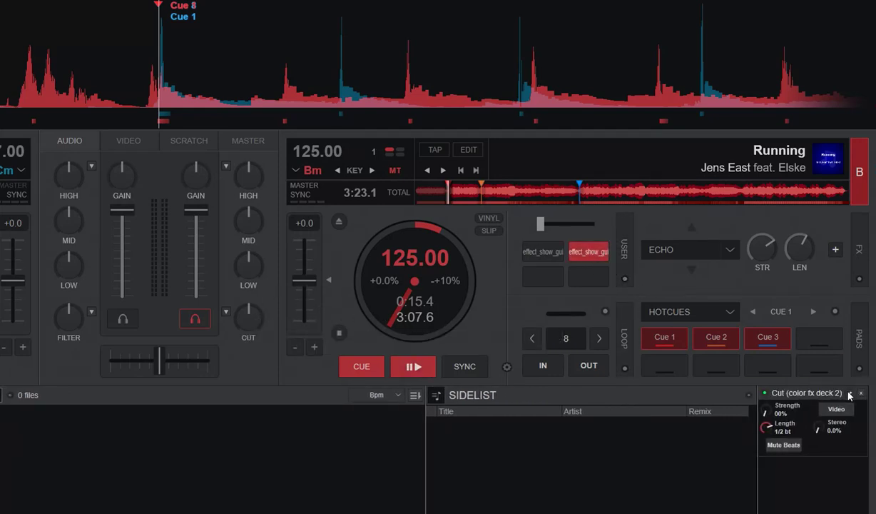
pyautogui.moveTo(812, 399); pyautogui.dragTo(261, 373)
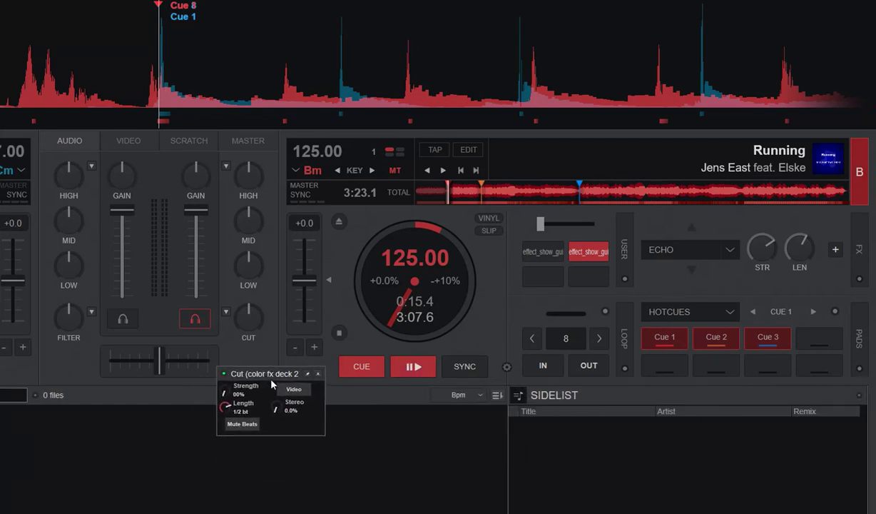
pyautogui.click(413, 367)
pyautogui.moveTo(248, 325); pyautogui.dragTo(246, 356)
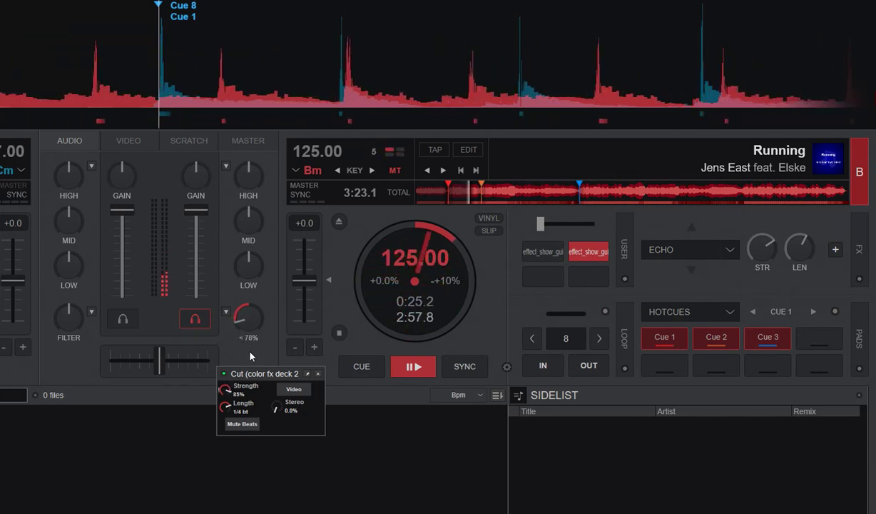
pyautogui.click(365, 367)
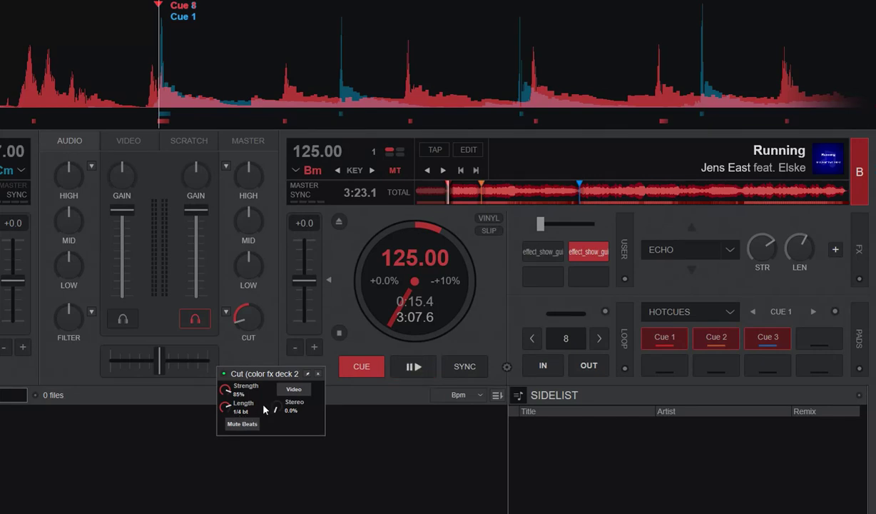
pyautogui.click(414, 366)
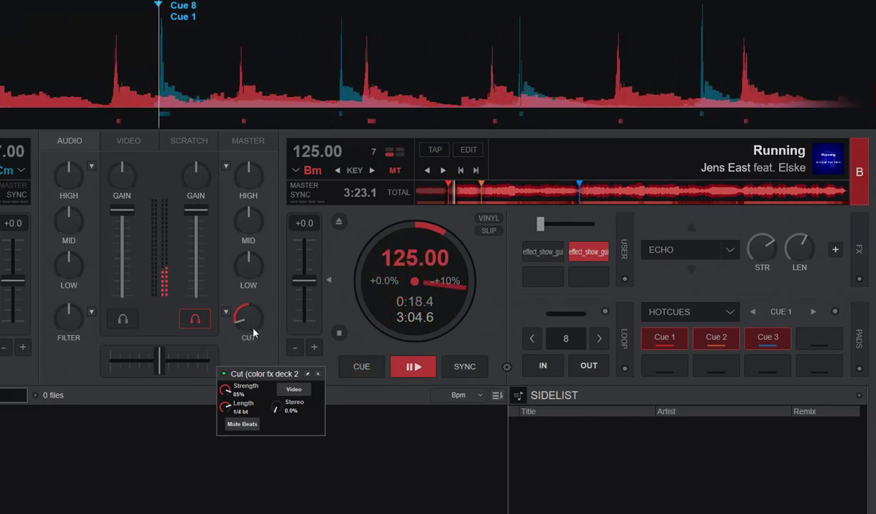
pyautogui.scroll(-5, 248, 308)
pyautogui.moveTo(248, 306); pyautogui.dragTo(237, 230)
pyautogui.scroll(-4, 253, 321)
pyautogui.scroll(-7, 253, 321)
pyautogui.click(361, 366)
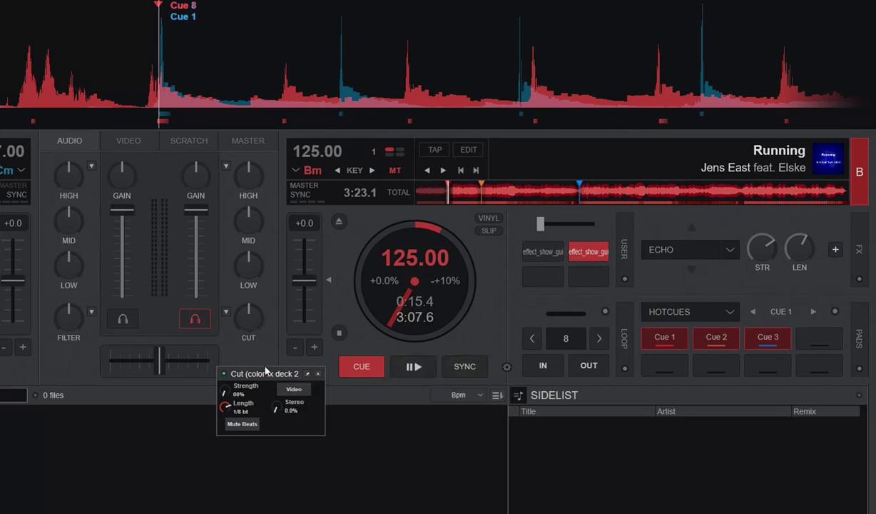
# Audition Cut with Stereo at 100% and Mute Beats on, then return deck 2 to cue
pyautogui.click(413, 366)
pyautogui.moveTo(278, 410); pyautogui.dragTo(299, 298)
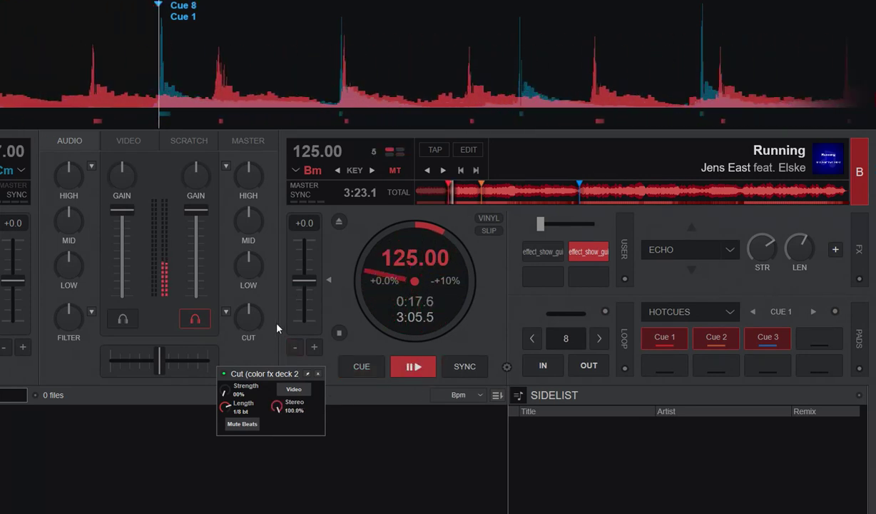
pyautogui.moveTo(236, 308); pyautogui.dragTo(251, 365)
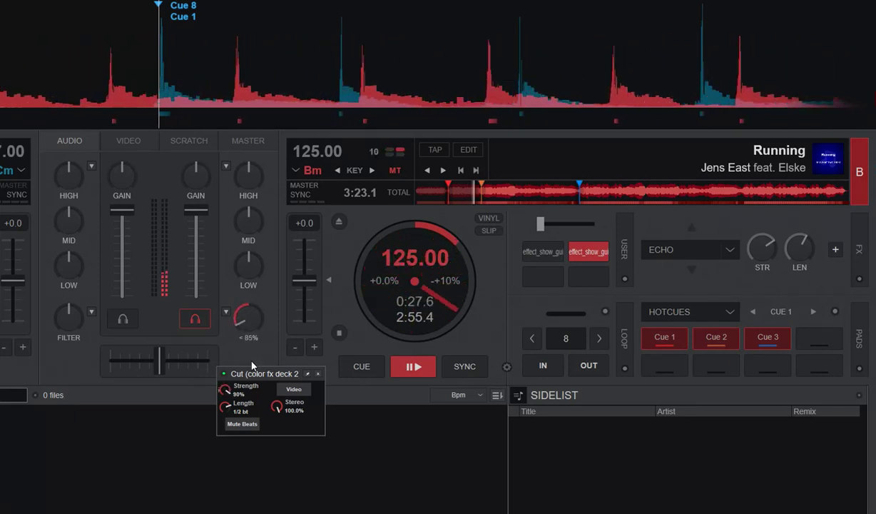
pyautogui.click(249, 424)
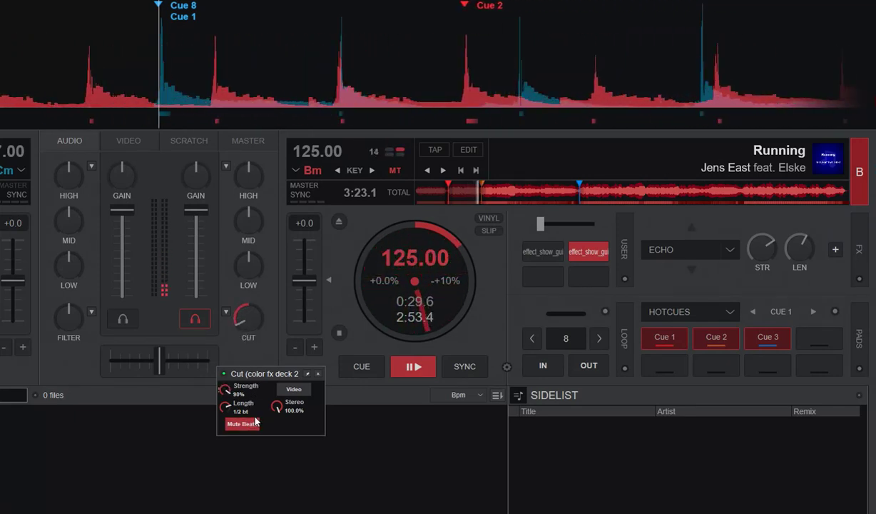
pyautogui.moveTo(236, 308); pyautogui.dragTo(249, 240)
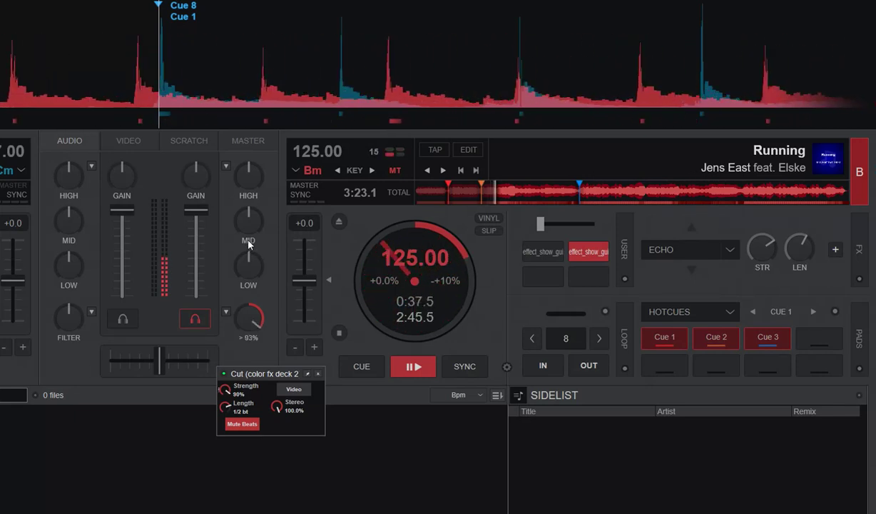
pyautogui.click(363, 365)
# Reset the Cut amount to off, Stereo to 0%, and switch Mute Beats off
pyautogui.doubleClick(248, 324)
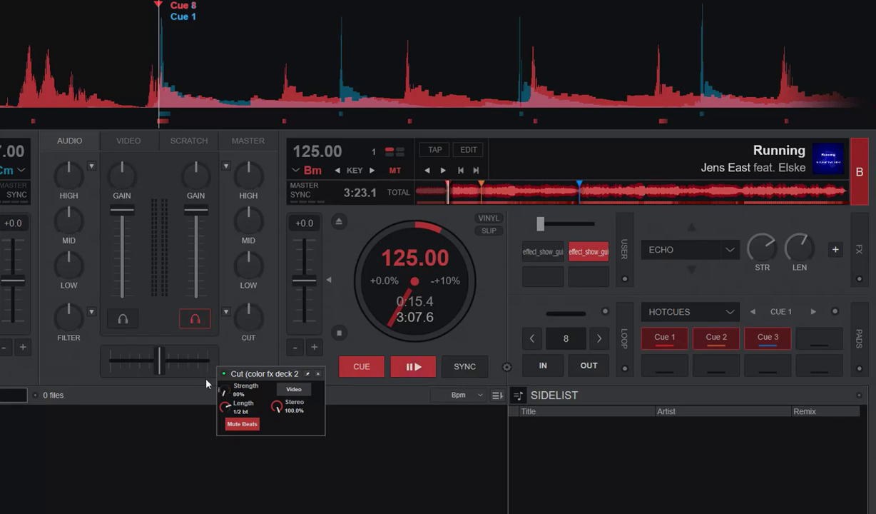
pyautogui.doubleClick(278, 408)
pyautogui.click(256, 429)
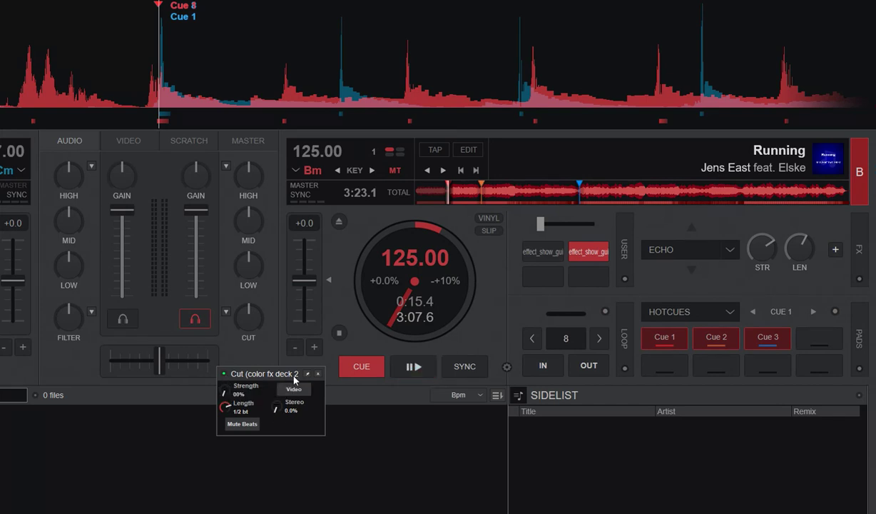
# Close the Cut panel and make Distortion deck 2's colour effect, turning it up while playing
pyautogui.click(305, 356)
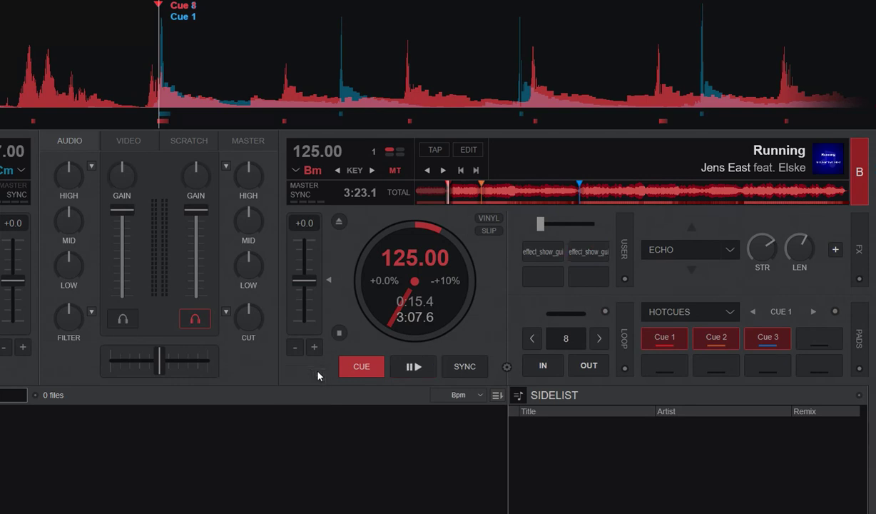
pyautogui.click(226, 313)
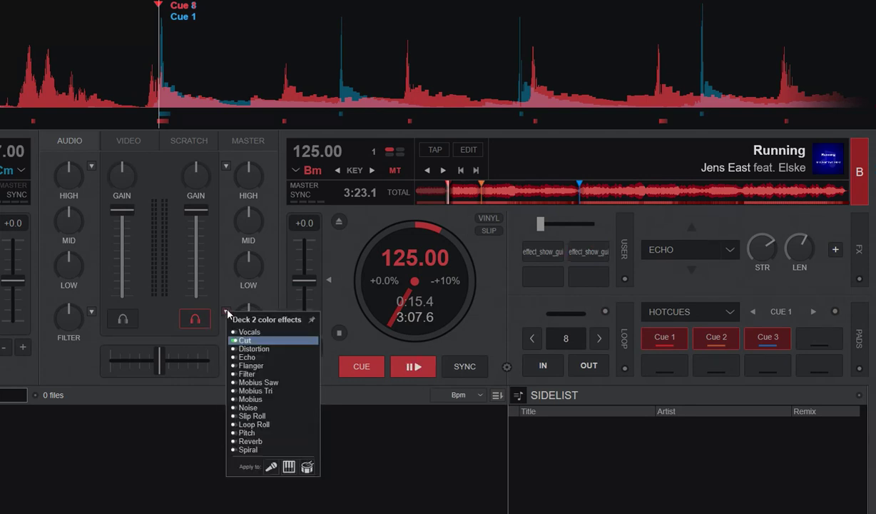
pyautogui.click(256, 349)
pyautogui.click(414, 364)
pyautogui.moveTo(248, 314)
pyautogui.mouseDown()
pyautogui.moveTo(240, 362)
pyautogui.moveTo(236, 263)
pyautogui.moveTo(246, 316)
pyautogui.moveTo(238, 303)
pyautogui.mouseUp()
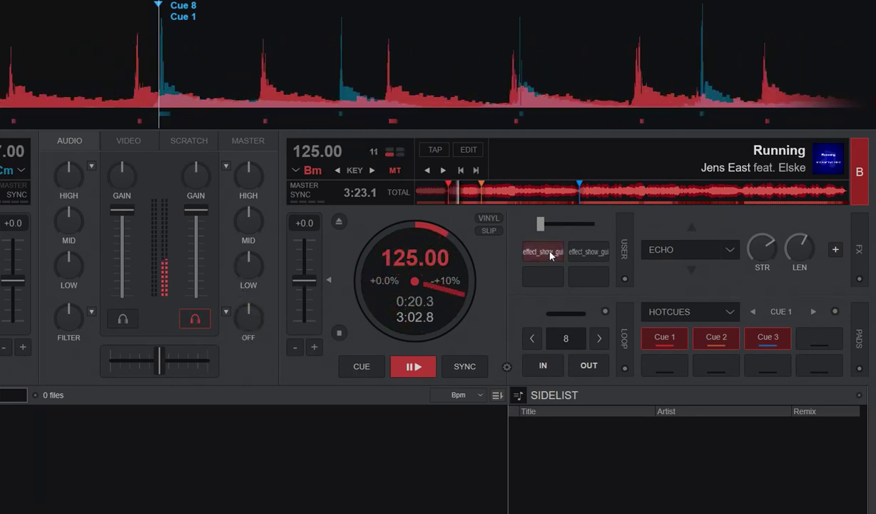
# Open the Distortion panel beside the mixer, set Color to 25%, audition it, then return to cue
pyautogui.click(589, 251)
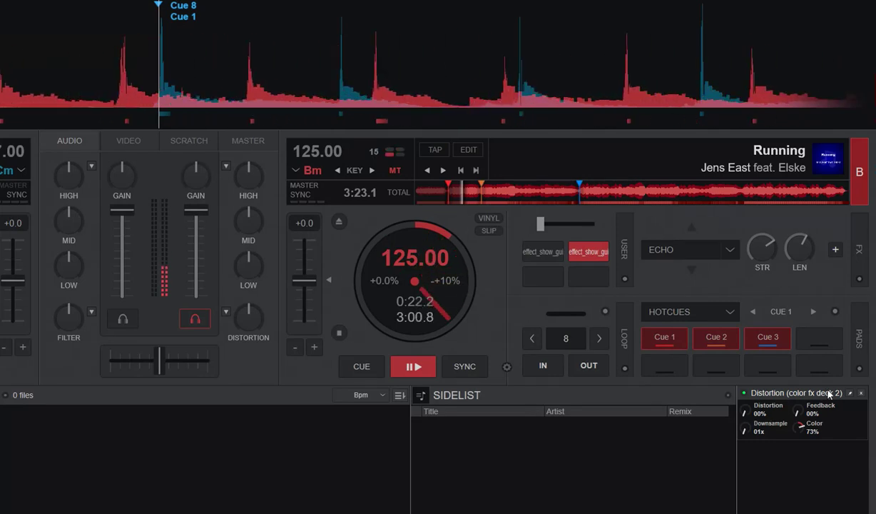
pyautogui.moveTo(797, 395); pyautogui.dragTo(262, 377)
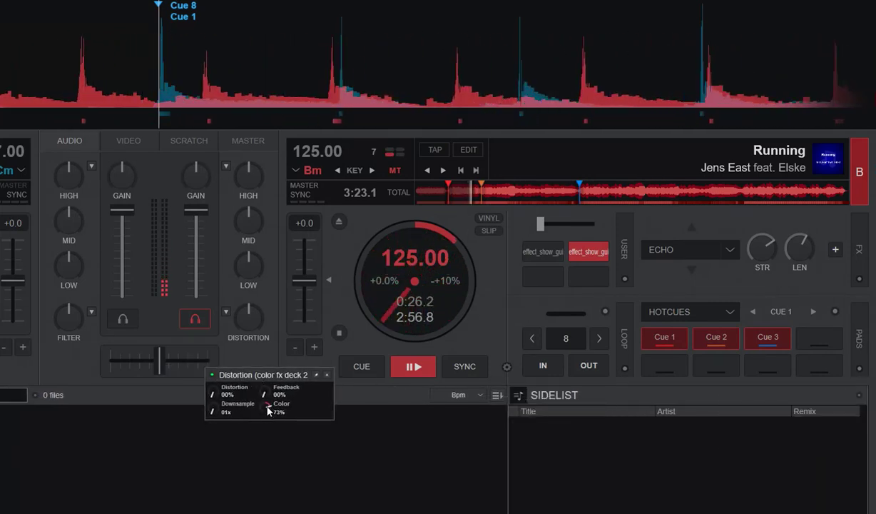
pyautogui.moveTo(268, 412); pyautogui.dragTo(265, 378)
pyautogui.moveTo(246, 312); pyautogui.dragTo(243, 289)
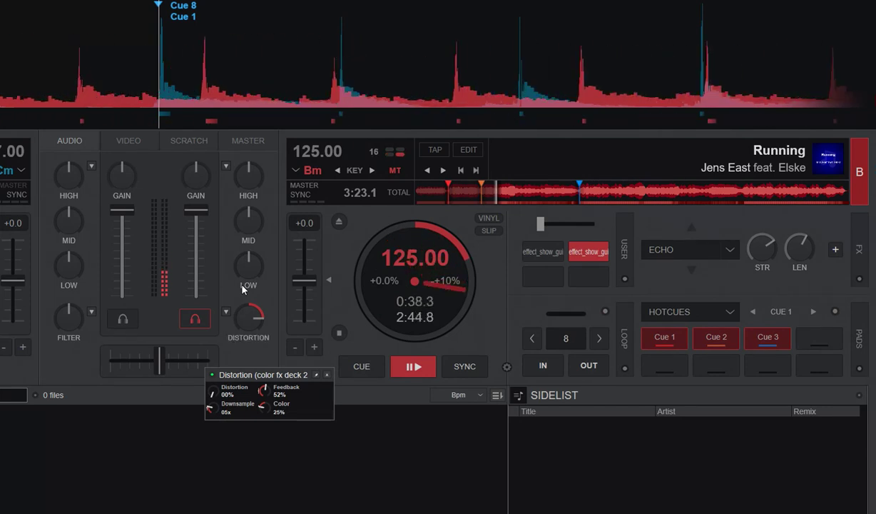
pyautogui.moveTo(244, 288); pyautogui.dragTo(243, 309)
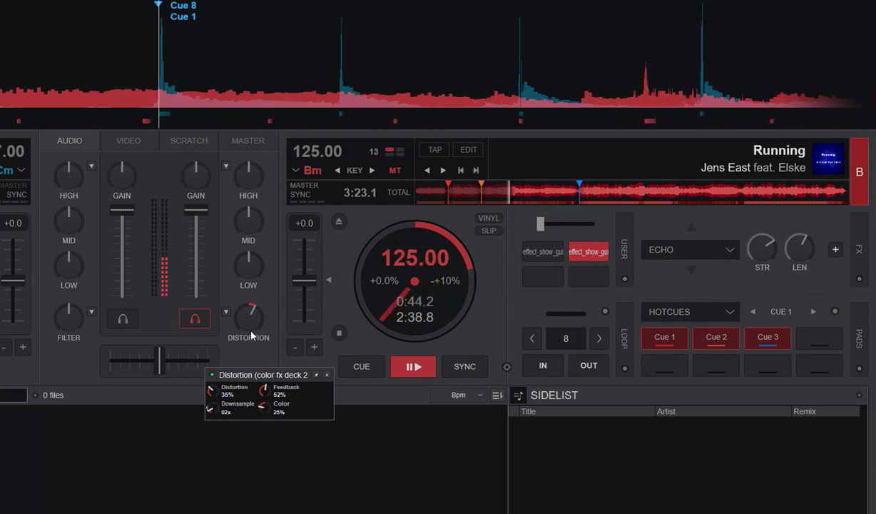
pyautogui.moveTo(250, 331); pyautogui.dragTo(234, 307)
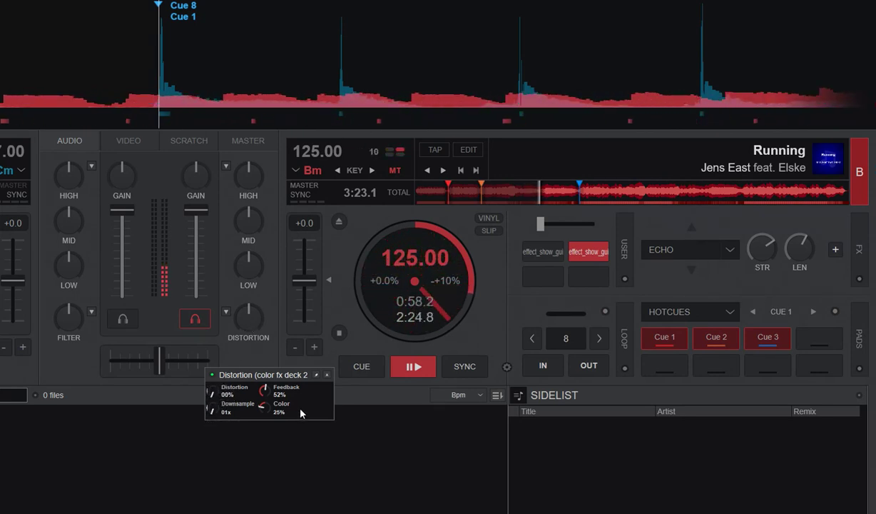
pyautogui.click(361, 365)
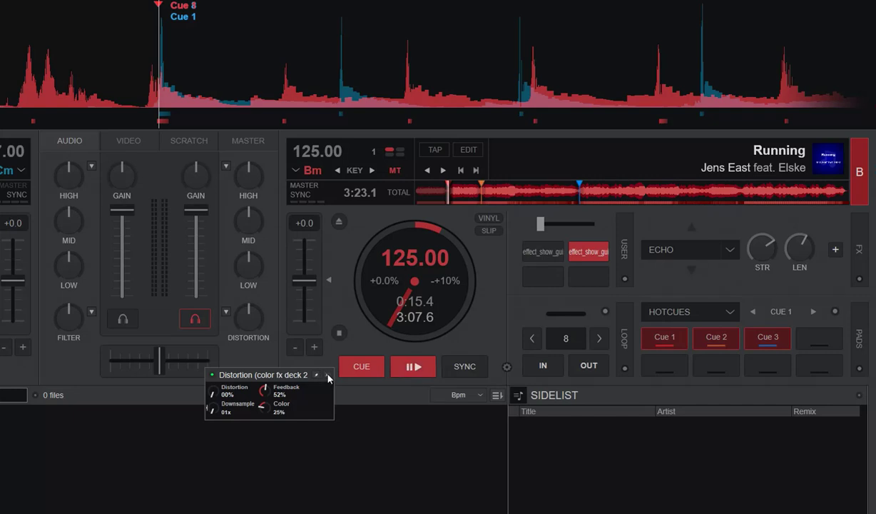
# Close the Distortion panel and make Echo deck 2's colour effect, turned fully up while playing
pyautogui.click(325, 375)
pyautogui.click(226, 311)
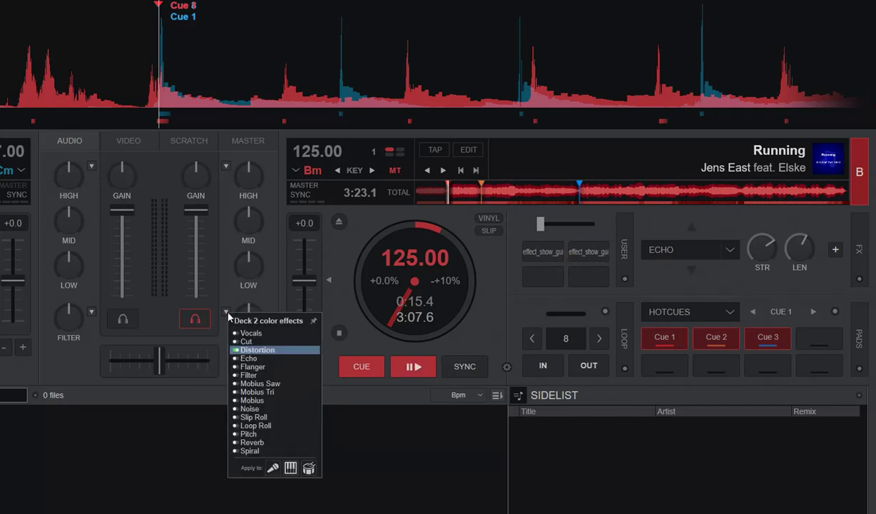
pyautogui.click(246, 358)
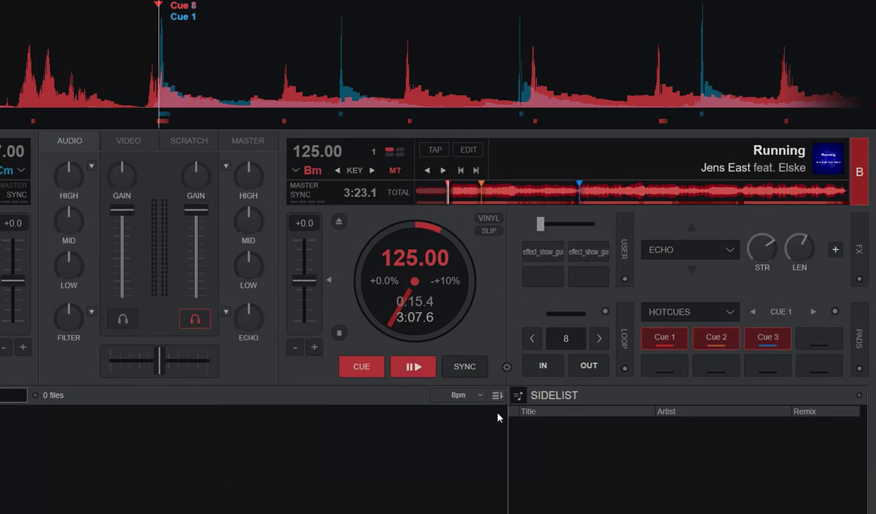
pyautogui.click(416, 368)
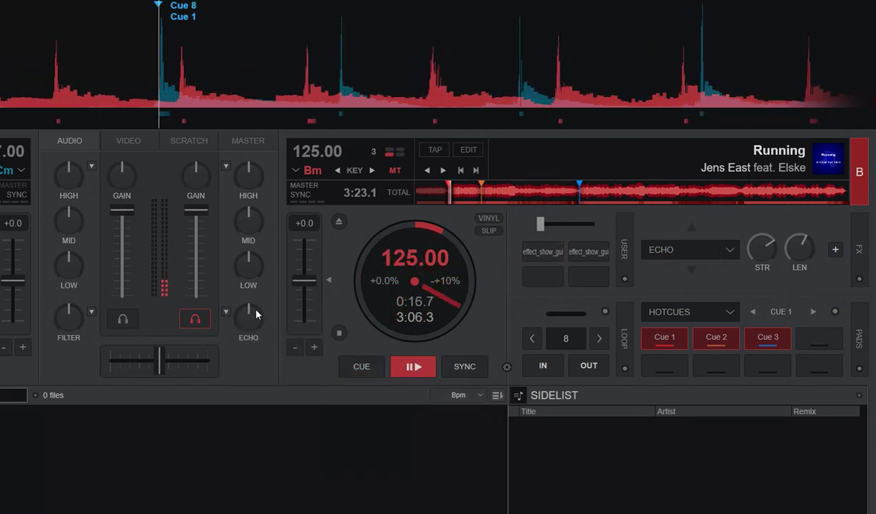
pyautogui.moveTo(240, 293); pyautogui.dragTo(258, 299)
# Float the Echo parameter panel, lower its Highpass, and toggle source muting on and off
pyautogui.click(588, 251)
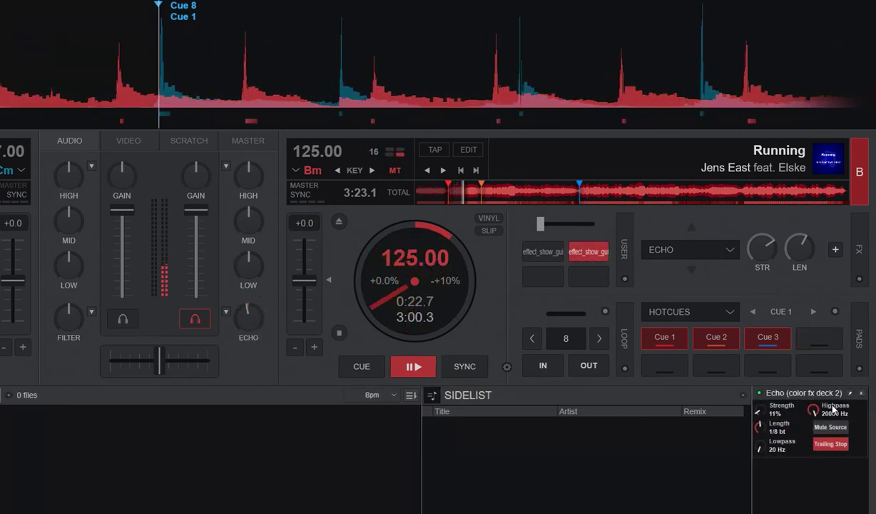
pyautogui.moveTo(848, 398); pyautogui.dragTo(309, 420)
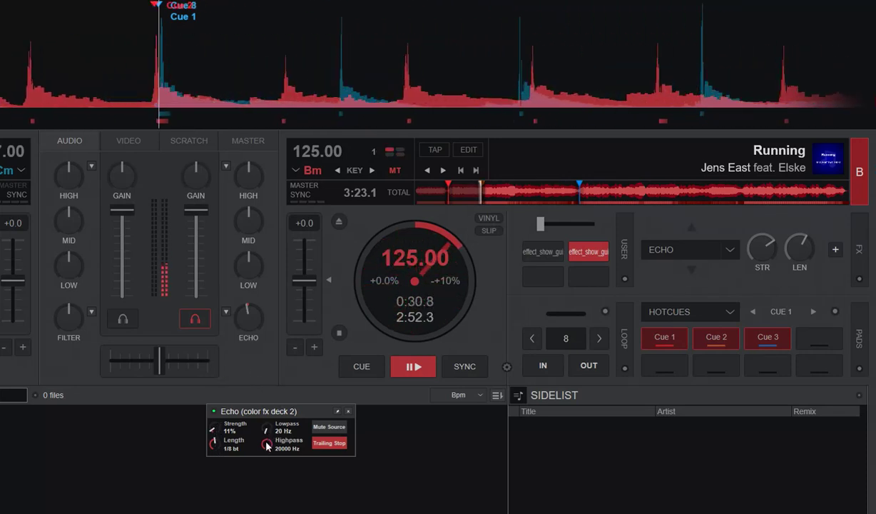
pyautogui.moveTo(267, 444)
pyautogui.mouseDown()
pyautogui.moveTo(263, 476)
pyautogui.moveTo(257, 457)
pyautogui.mouseUp()
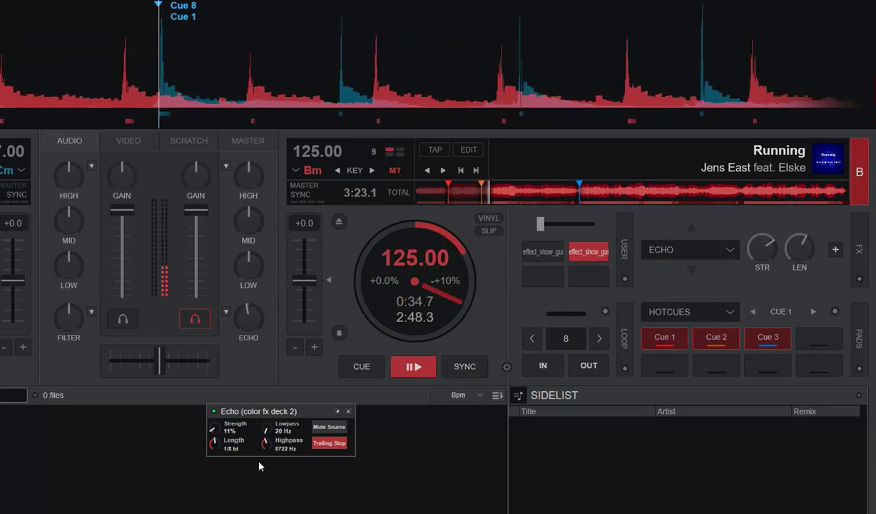
pyautogui.click(322, 427)
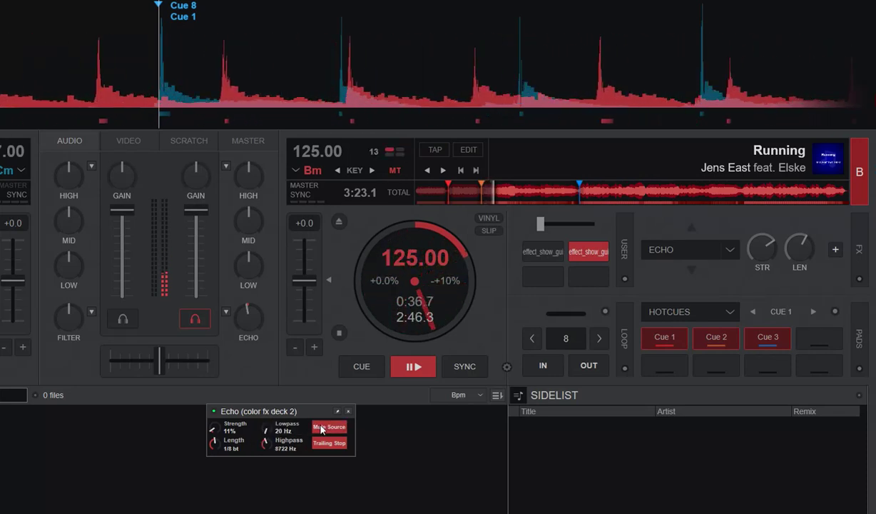
pyautogui.click(322, 428)
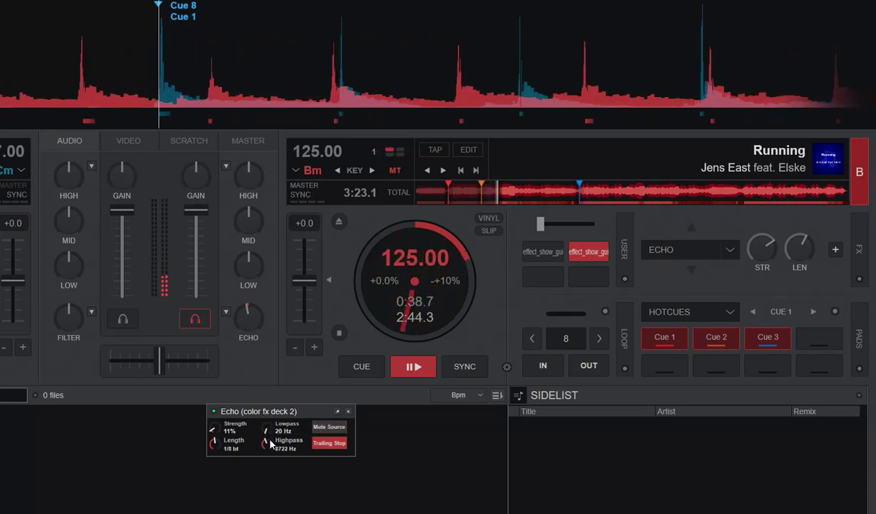
# Vary the echo amount, set Highpass to 20000 Hz, then cue deck 2 and close the panel
pyautogui.moveTo(244, 312)
pyautogui.mouseDown()
pyautogui.moveTo(240, 307)
pyautogui.moveTo(248, 318)
pyautogui.mouseUp()
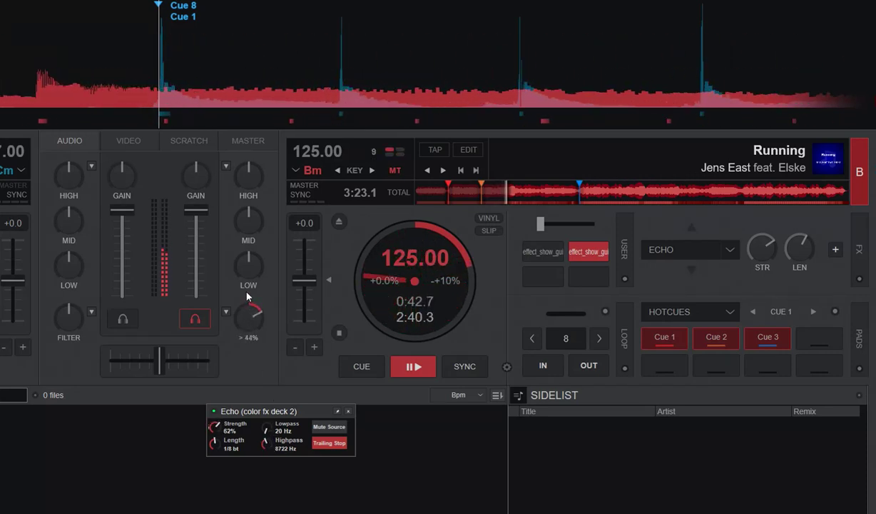
pyautogui.moveTo(246, 281)
pyautogui.mouseDown()
pyautogui.moveTo(247, 272)
pyautogui.moveTo(251, 285)
pyautogui.mouseUp()
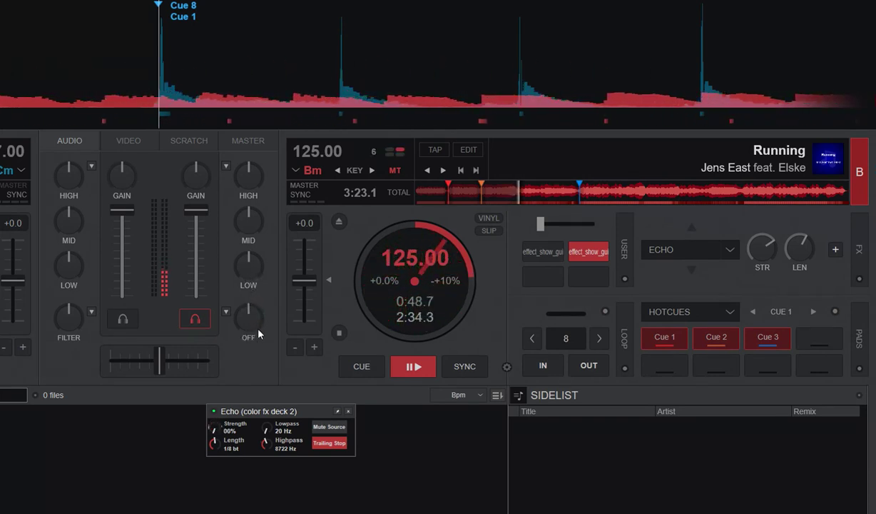
pyautogui.moveTo(260, 357); pyautogui.dragTo(262, 387)
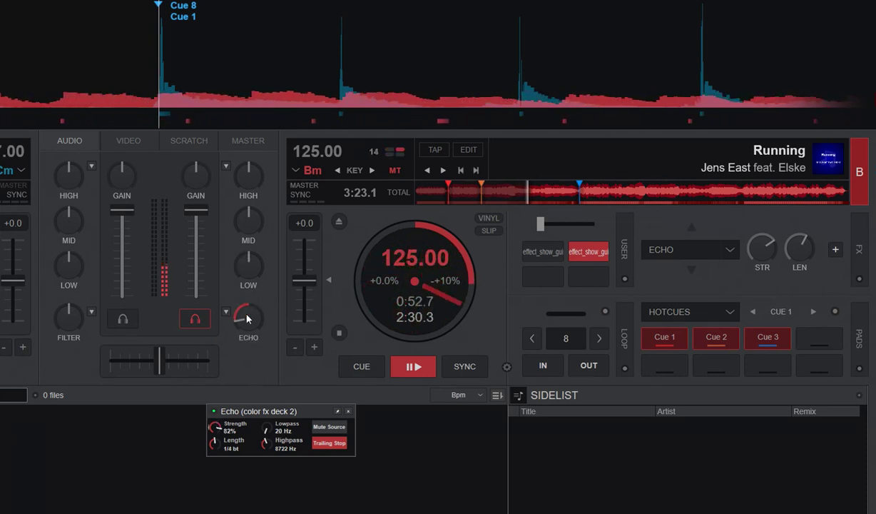
pyautogui.moveTo(248, 319); pyautogui.dragTo(248, 311)
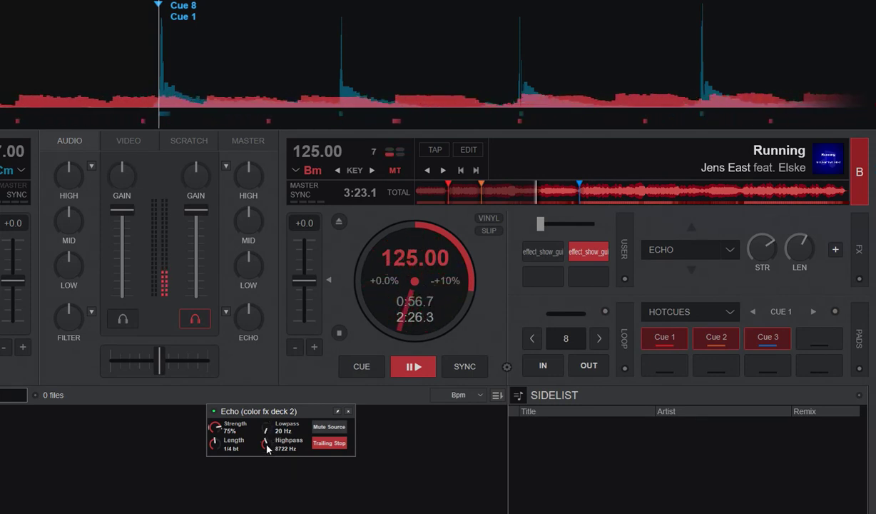
pyautogui.moveTo(266, 444); pyautogui.dragTo(274, 376)
pyautogui.moveTo(250, 322); pyautogui.dragTo(243, 301)
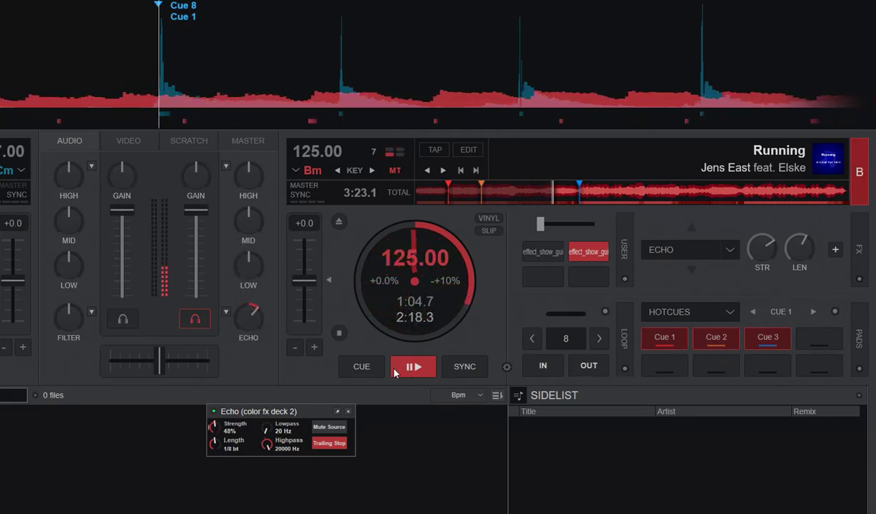
pyautogui.click(361, 366)
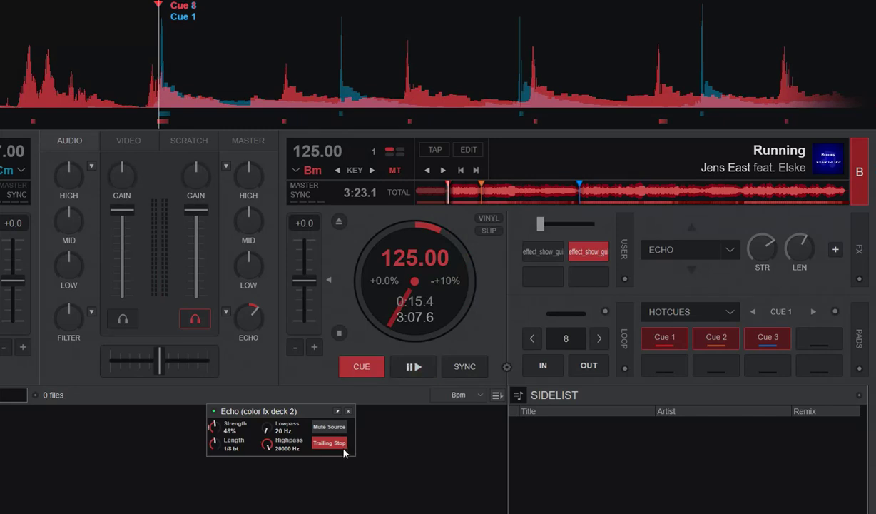
pyautogui.click(348, 412)
# Make Flanger deck 2's colour effect and audition it on the playing track, then reset it
pyautogui.click(226, 311)
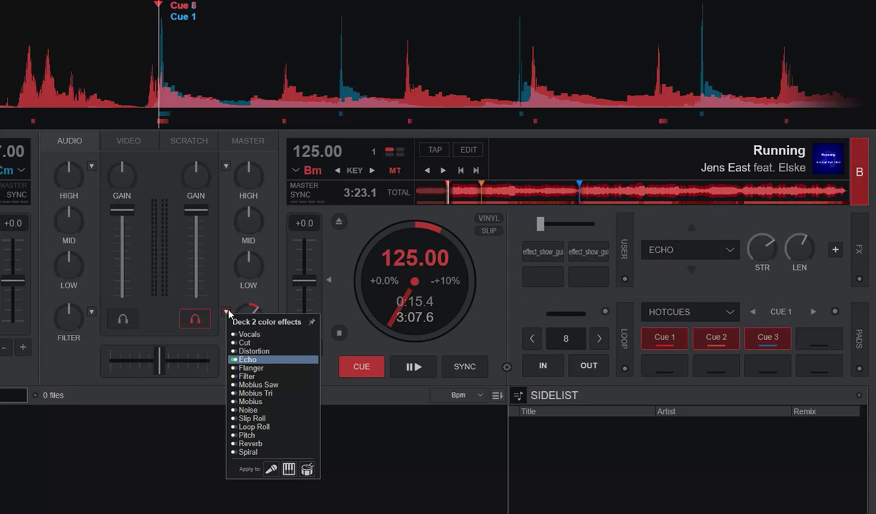
pyautogui.click(254, 367)
pyautogui.click(412, 366)
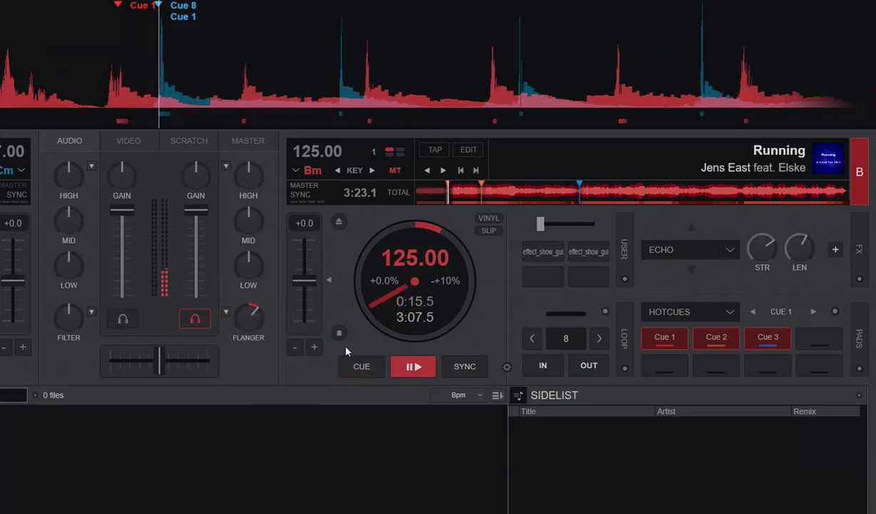
pyautogui.doubleClick(252, 320)
pyautogui.moveTo(251, 319); pyautogui.dragTo(240, 271)
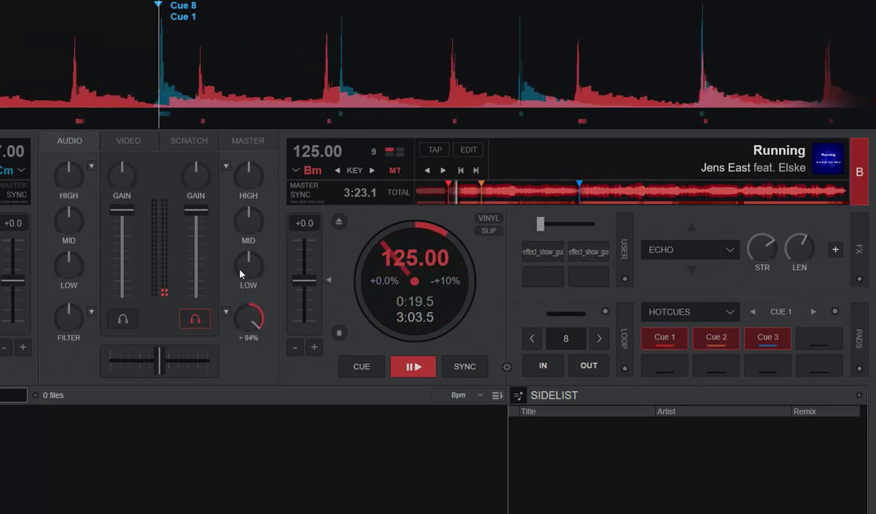
pyautogui.doubleClick(255, 318)
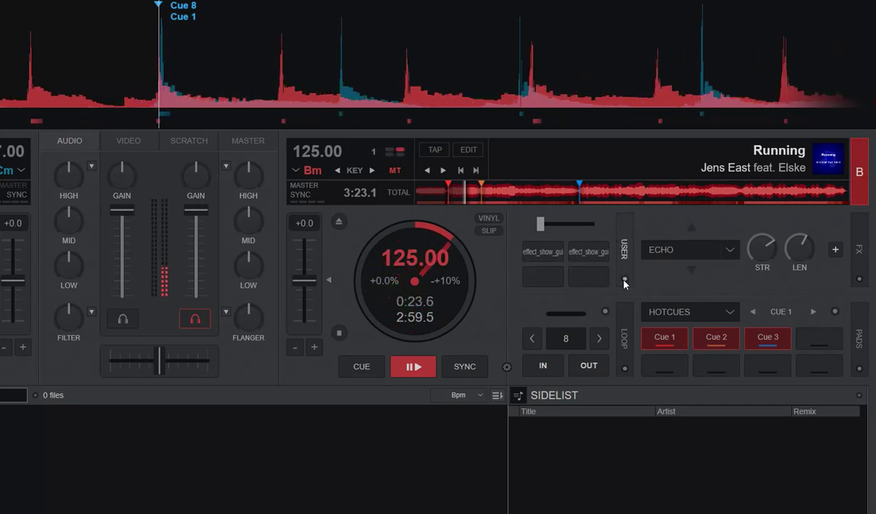
# Open the Flanger panel, set Feedback to 78.4%, audition at about 40%, then close it
pyautogui.click(597, 256)
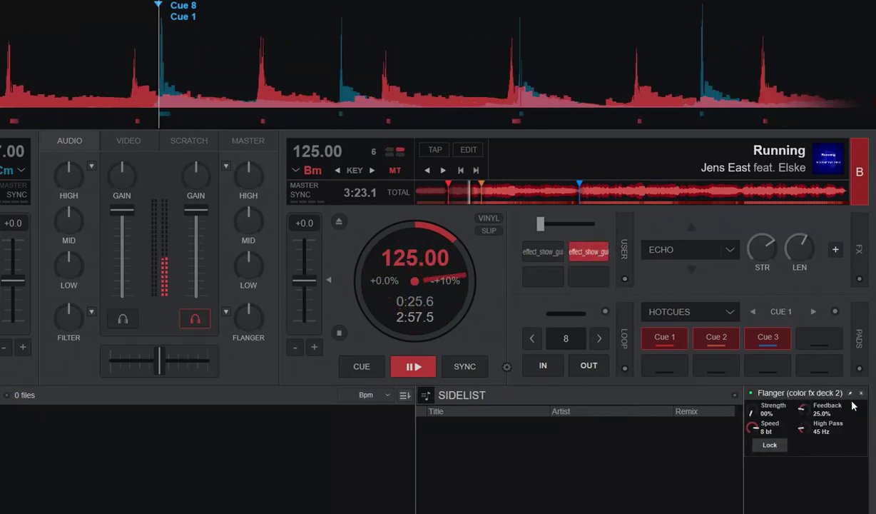
pyautogui.moveTo(802, 407); pyautogui.dragTo(329, 429)
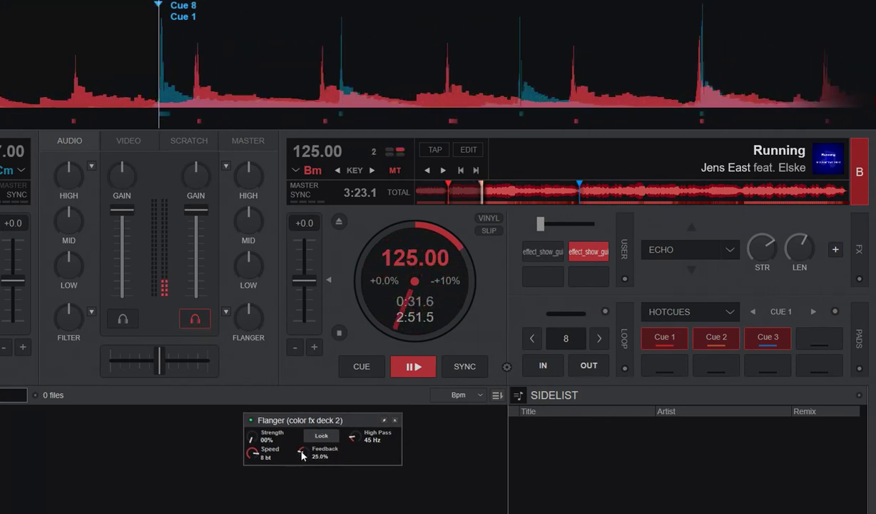
pyautogui.moveTo(306, 457); pyautogui.dragTo(352, 423)
pyautogui.moveTo(251, 312)
pyautogui.mouseDown()
pyautogui.moveTo(237, 251)
pyautogui.moveTo(242, 308)
pyautogui.mouseUp()
pyautogui.click(362, 365)
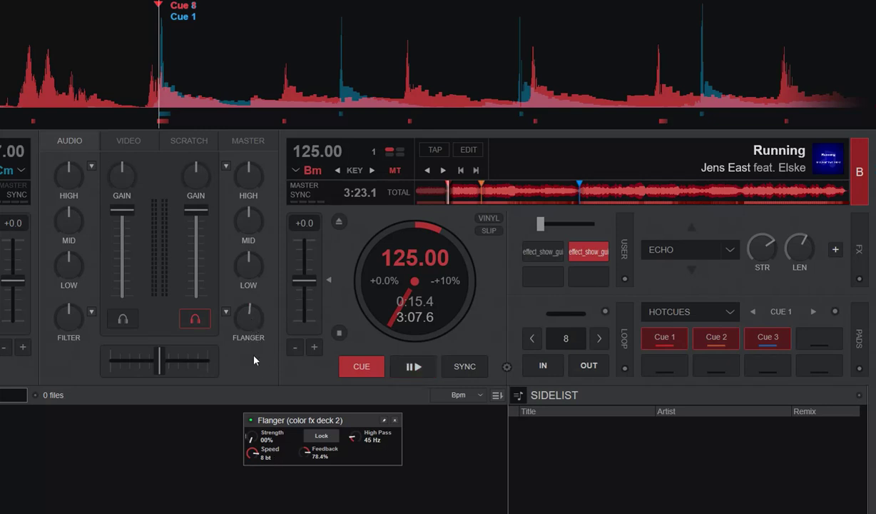
pyautogui.click(395, 420)
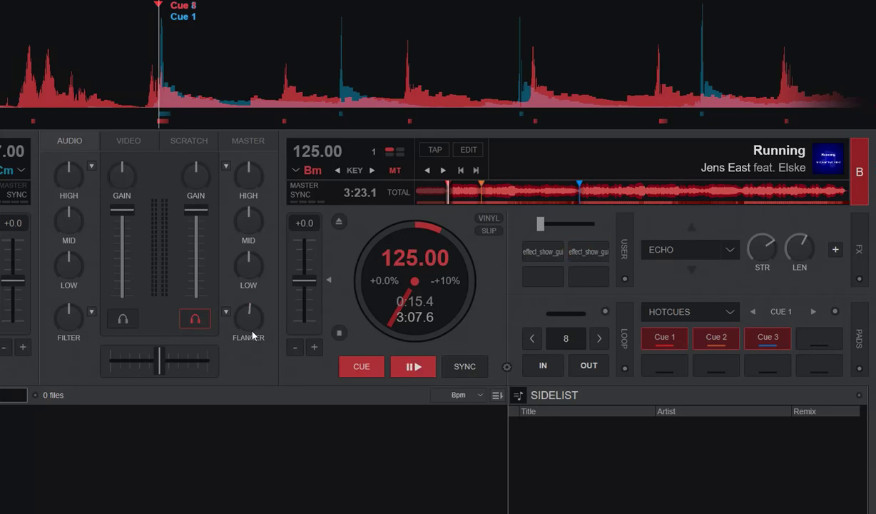
# Switch deck 2's colour effect to Noise, audition it during playback, then reset its amount to off
pyautogui.click(226, 312)
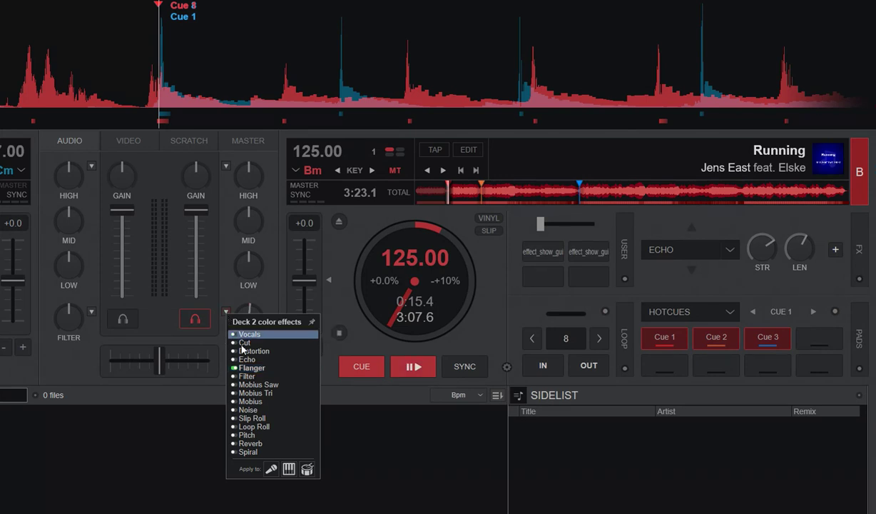
pyautogui.click(269, 410)
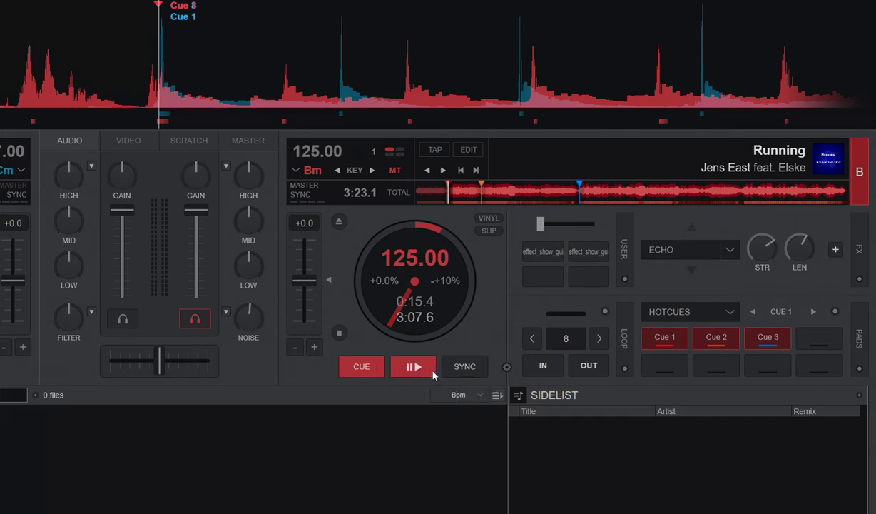
pyautogui.click(432, 371)
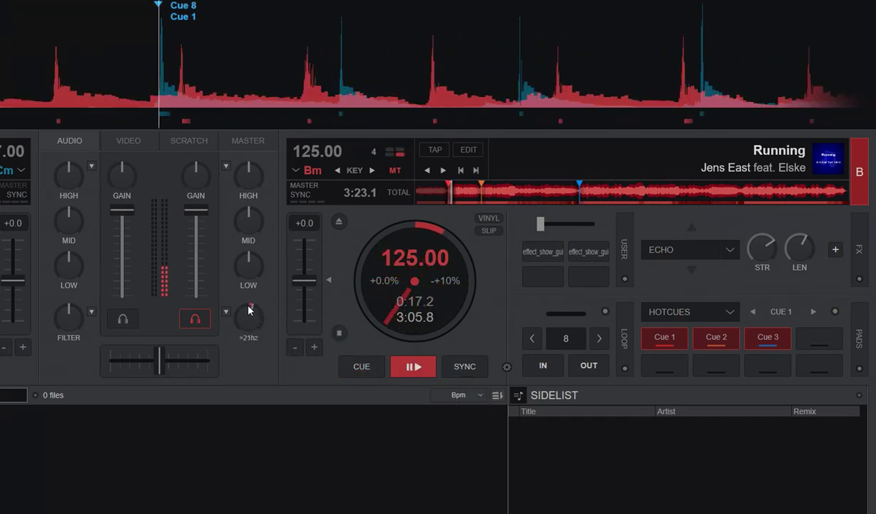
pyautogui.moveTo(249, 308); pyautogui.dragTo(229, 294)
pyautogui.click(358, 366)
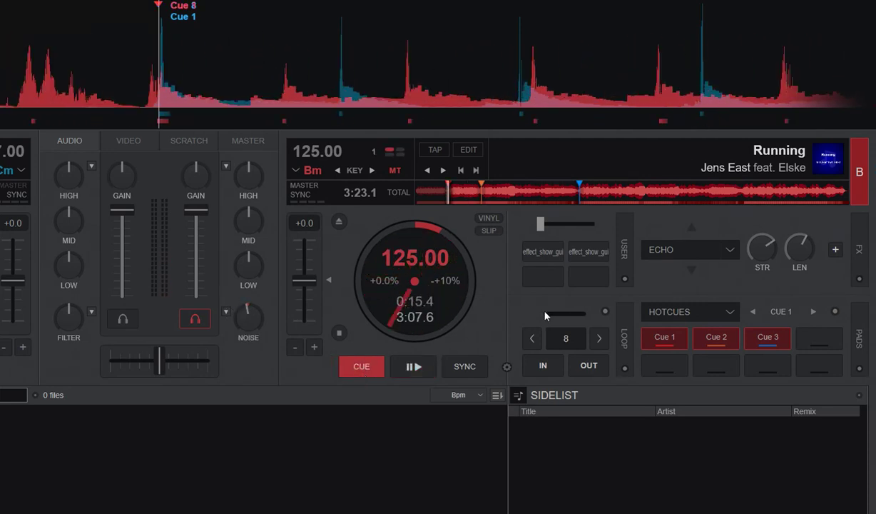
pyautogui.moveTo(249, 322)
pyautogui.moveTo(249, 324); pyautogui.dragTo(249, 321)
# Open the Noise parameter pop-up, move it out of the sidelist, and set Wet/Dry to 30.0%
pyautogui.click(589, 252)
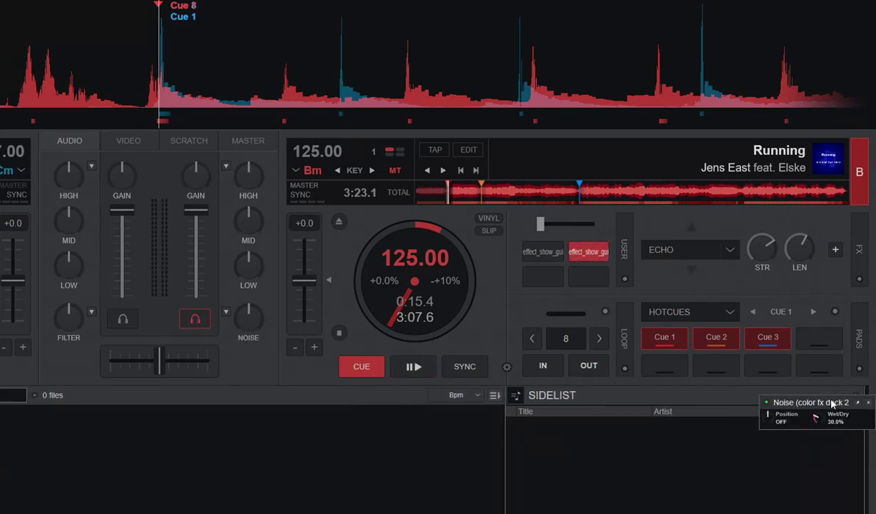
pyautogui.moveTo(851, 400); pyautogui.dragTo(305, 428)
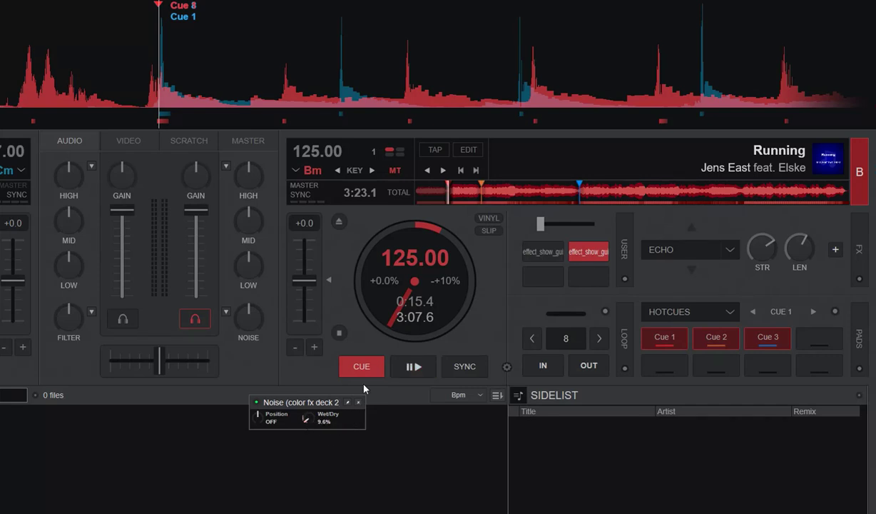
pyautogui.moveTo(241, 319)
pyautogui.mouseDown()
pyautogui.moveTo(237, 269)
pyautogui.moveTo(254, 346)
pyautogui.moveTo(253, 327)
pyautogui.mouseUp()
pyautogui.doubleClick(253, 326)
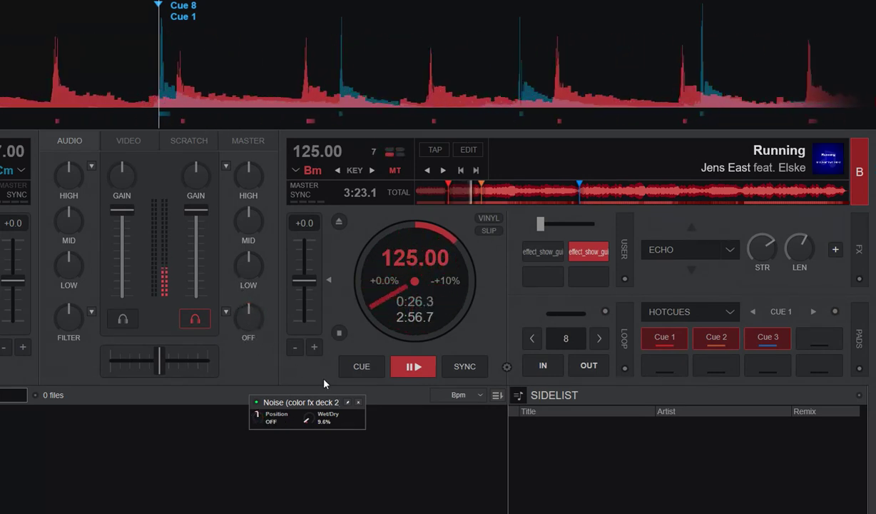
pyautogui.moveTo(307, 420); pyautogui.dragTo(249, 318)
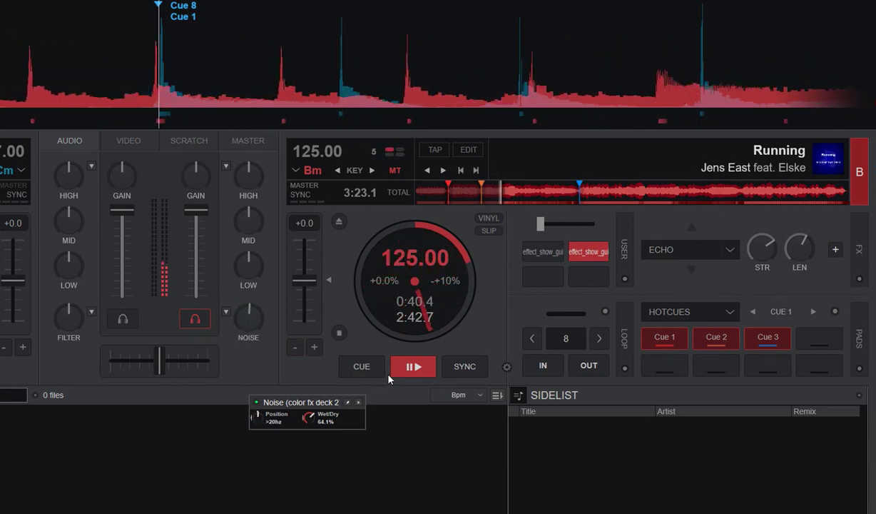
pyautogui.click(361, 366)
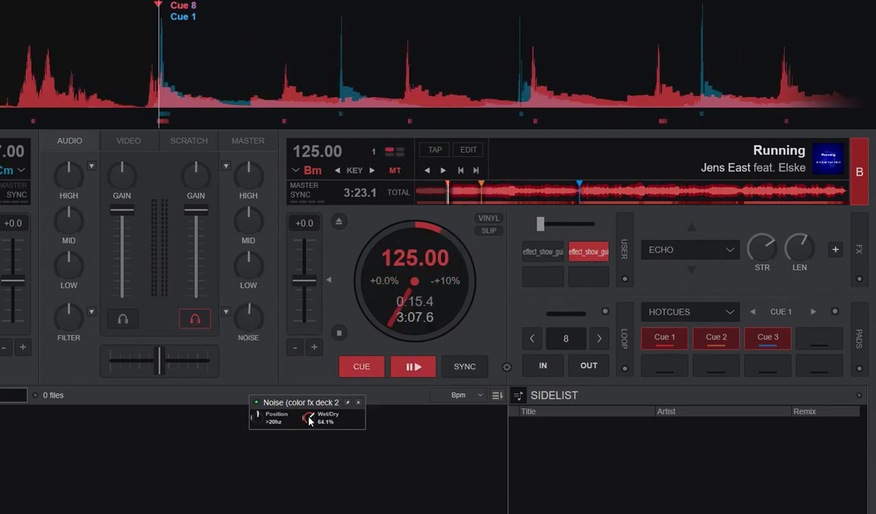
pyautogui.moveTo(307, 416); pyautogui.dragTo(309, 421)
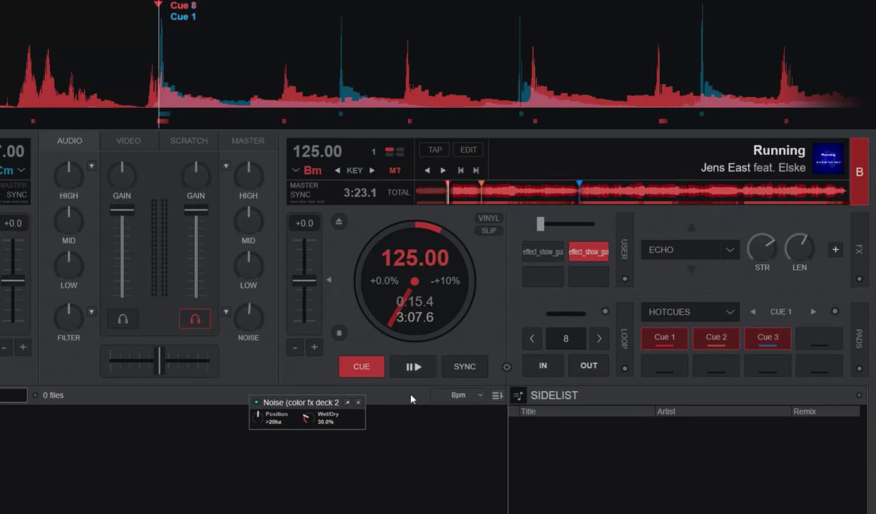
# Close deck 2's Noise parameter panel so only the decks and mixer remain visible
pyautogui.click(590, 251)
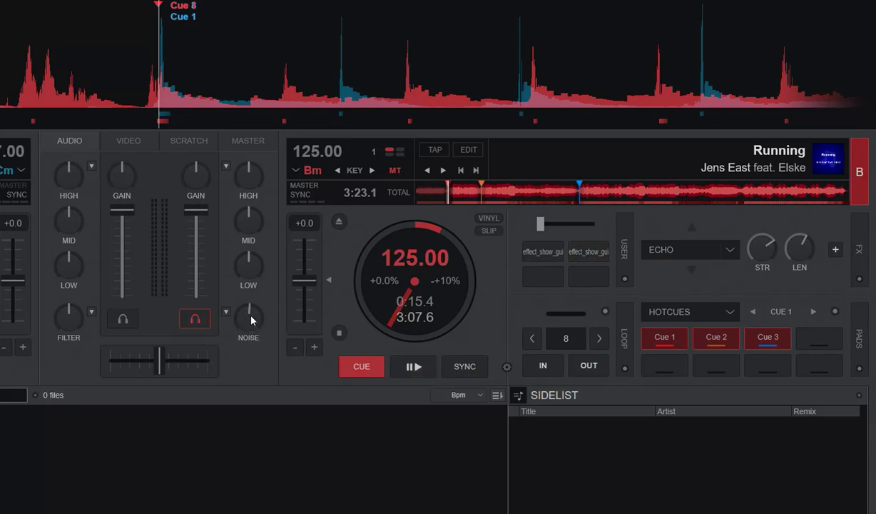
pyautogui.moveTo(250, 321)
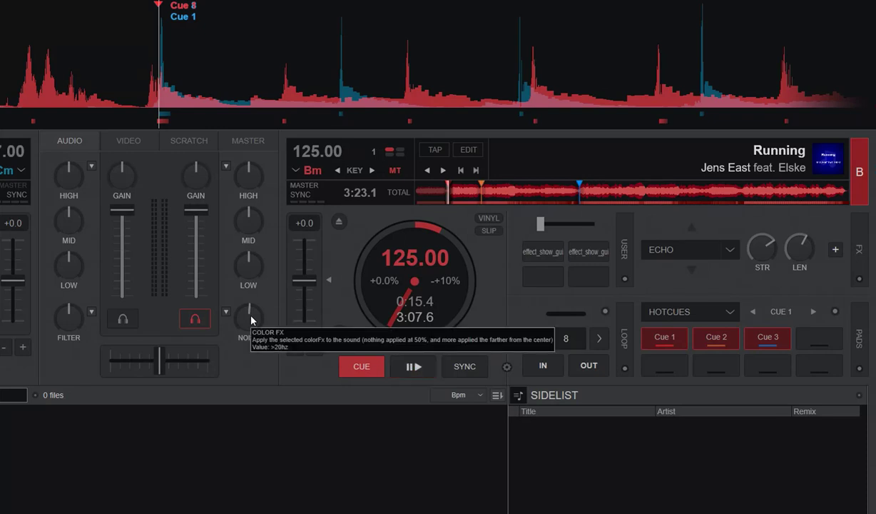